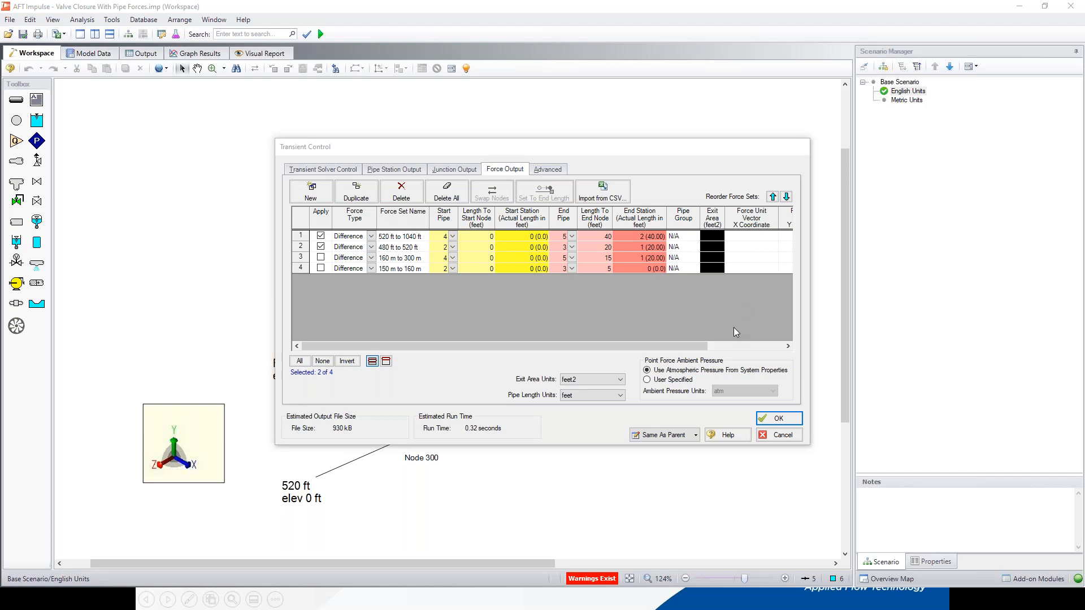
Step: Examine the exit area and force unit vector coordinate columns of the force sets and close the Transient Control window
{"action": "left_click", "coordinate": [788, 346]}
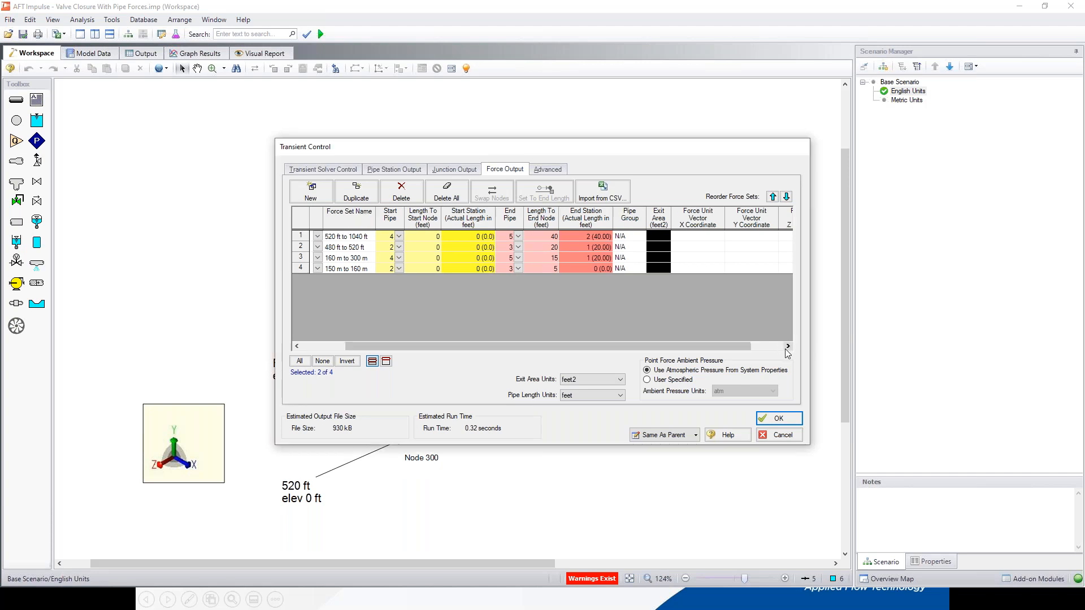
{"action": "left_click", "coordinate": [788, 346]}
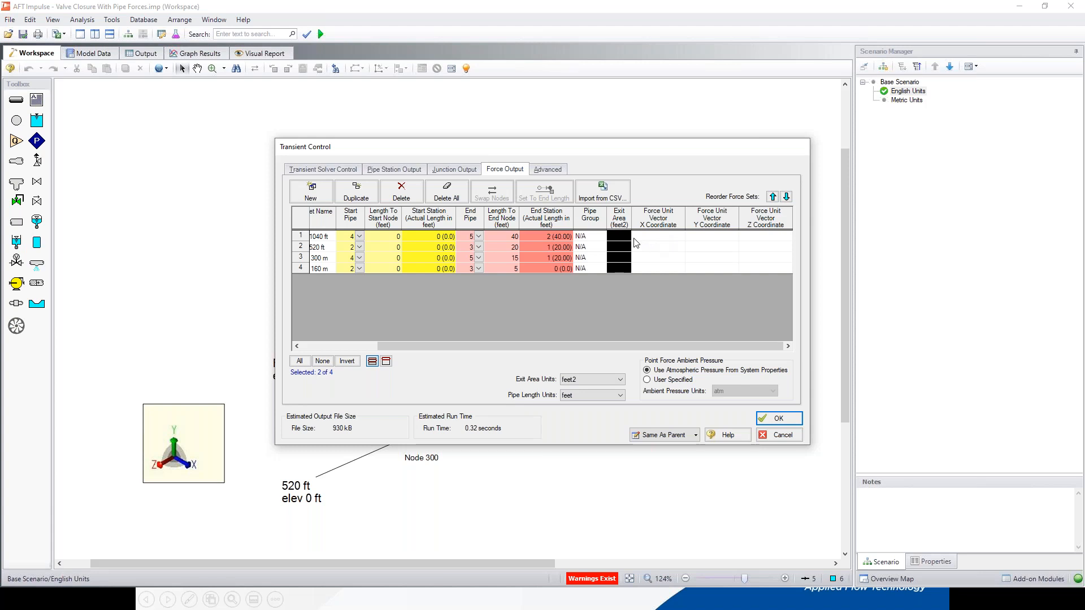
{"action": "key", "text": "Escape"}
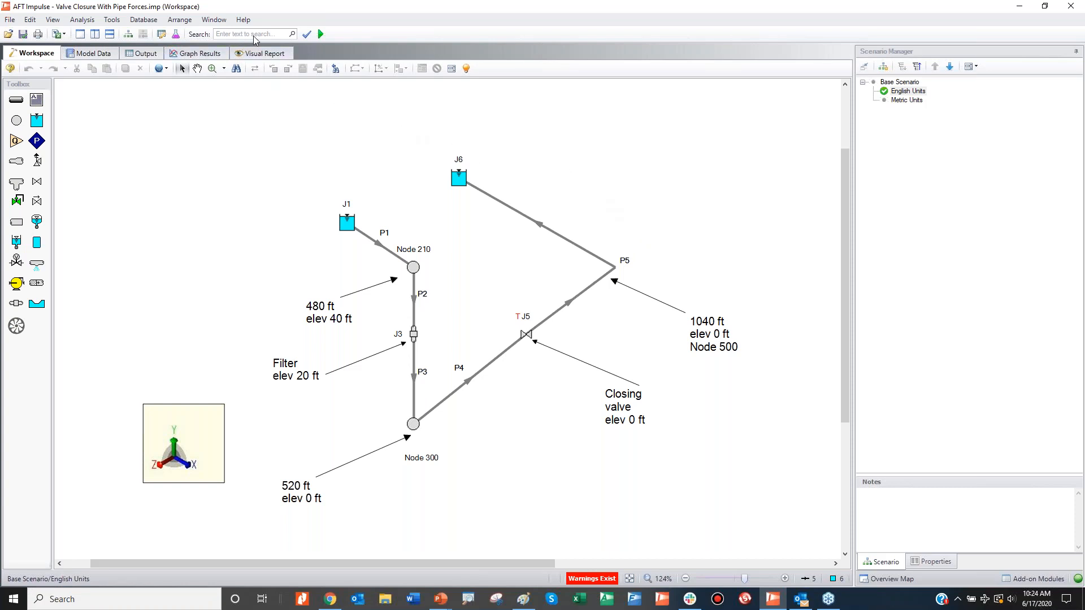
Step: Compare the 520 ft to 1040 ft and 480 ft to 520 ft curves on the force graph, leaving only 480 ft to 520 ft displayed
{"action": "left_click", "coordinate": [211, 53]}
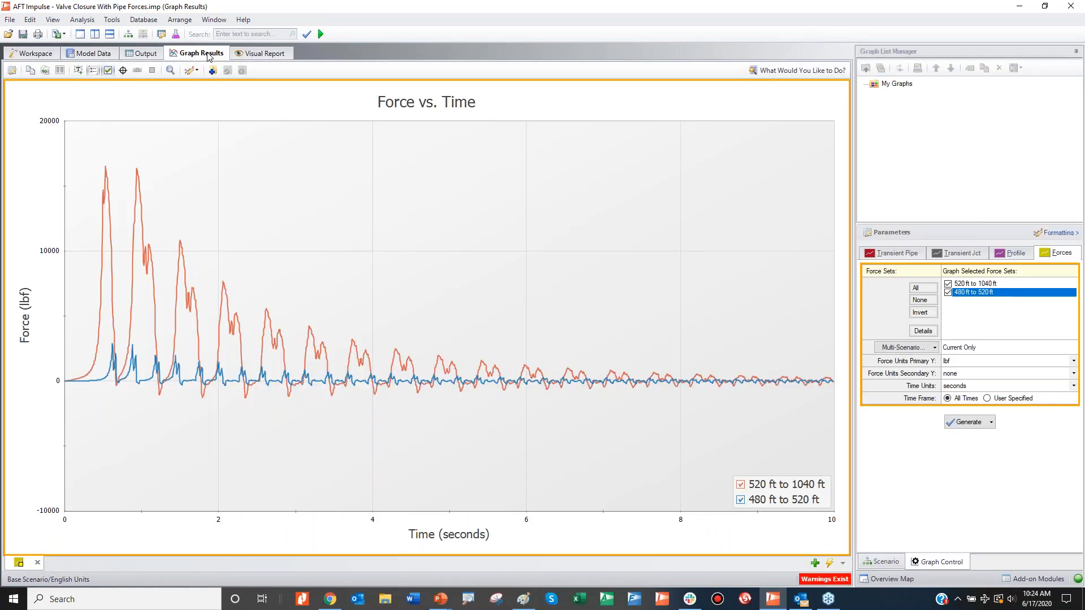
{"action": "left_click", "coordinate": [974, 284]}
{"action": "left_click", "coordinate": [978, 294]}
{"action": "left_click", "coordinate": [741, 485]}
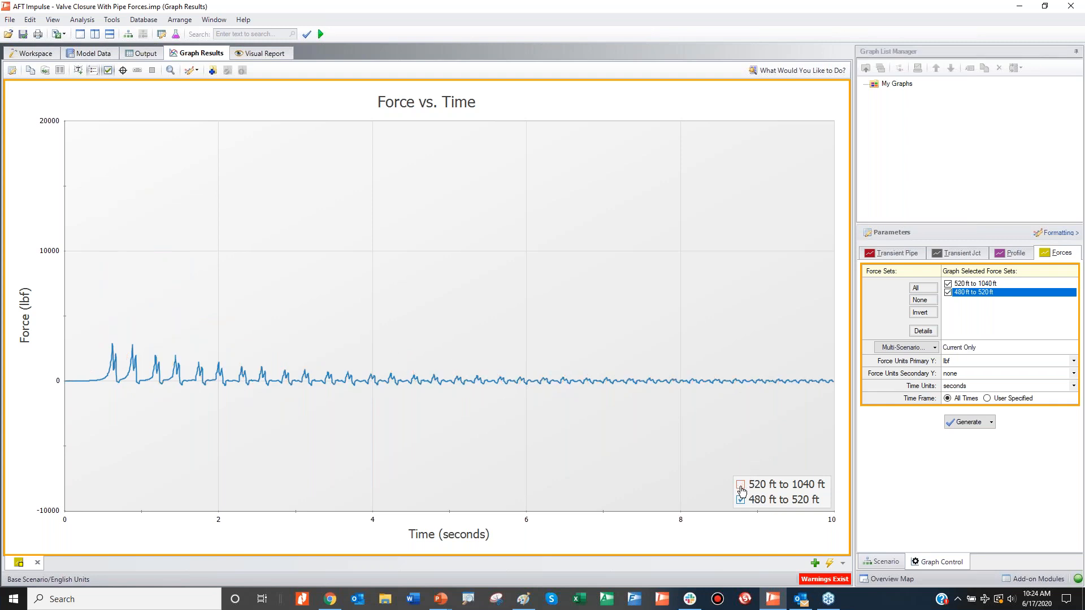
{"action": "left_click", "coordinate": [740, 501]}
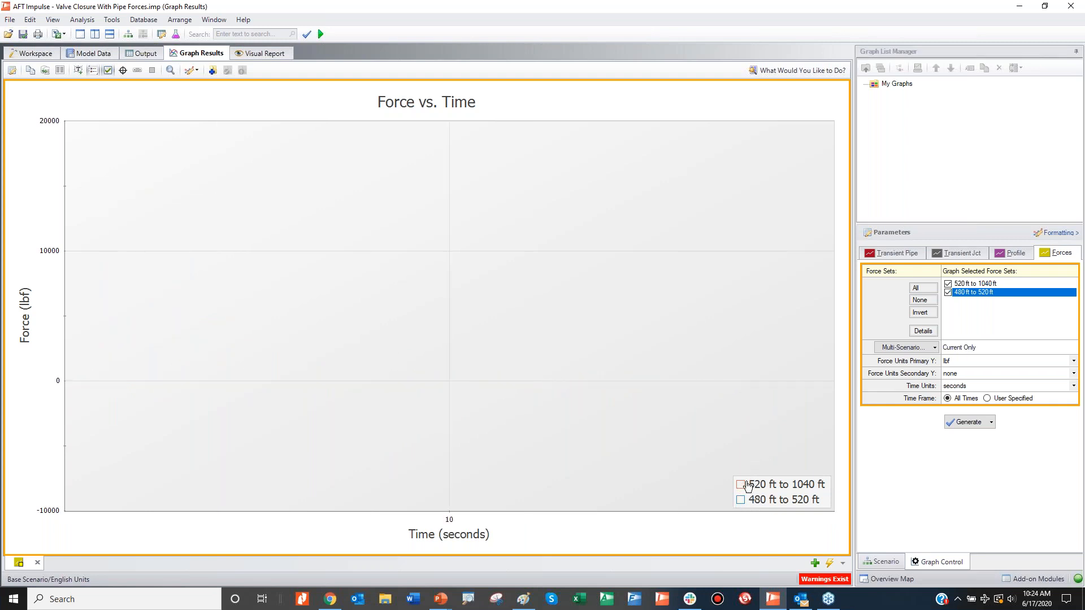
{"action": "left_click", "coordinate": [741, 485]}
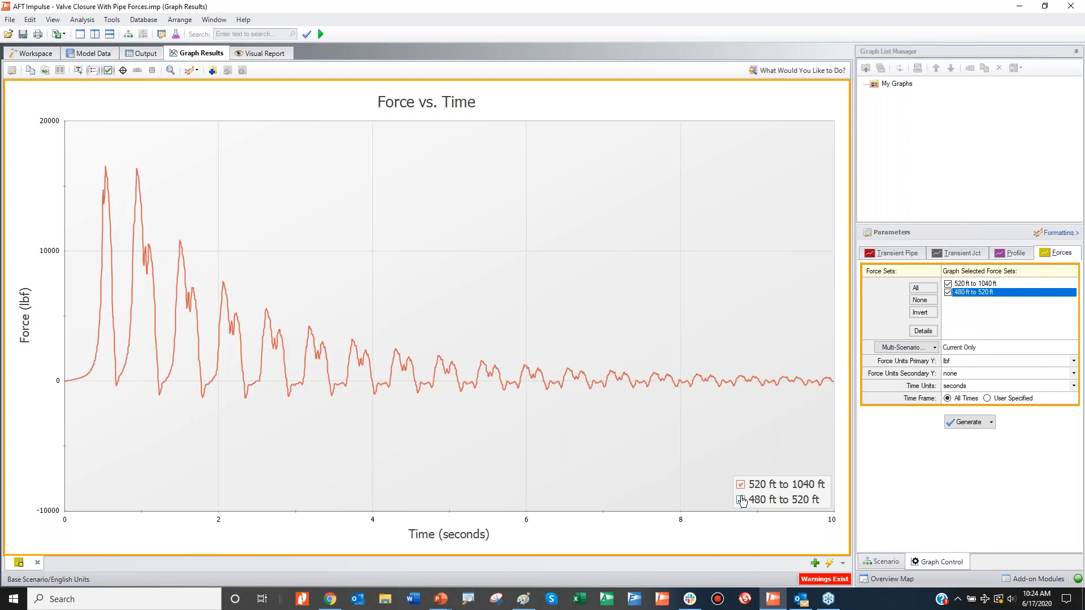
{"action": "left_click", "coordinate": [741, 501]}
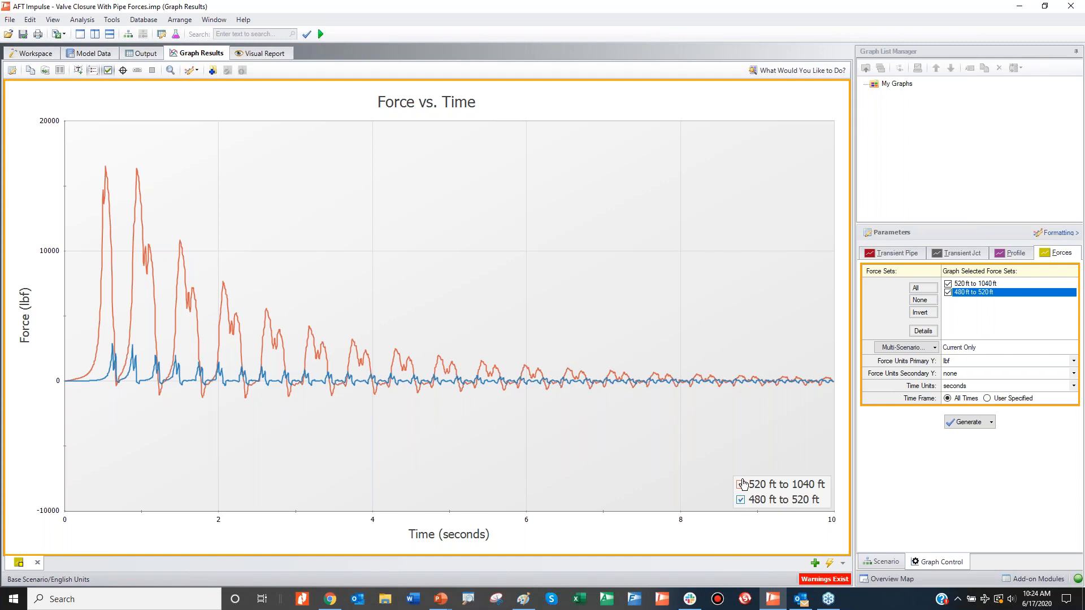
{"action": "left_click", "coordinate": [741, 484]}
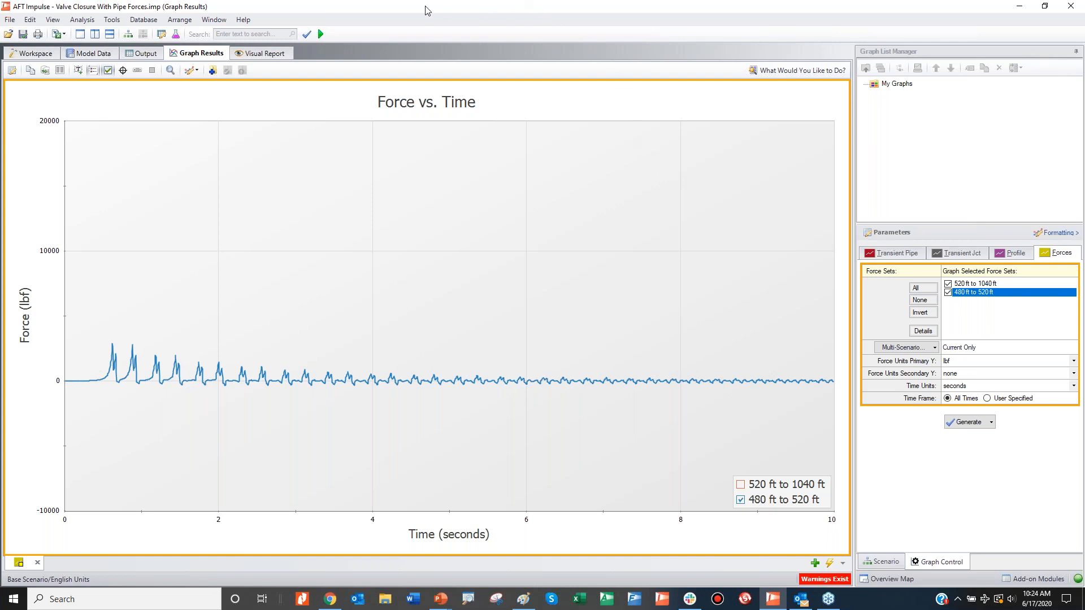
{"action": "left_click", "coordinate": [12, 19]}
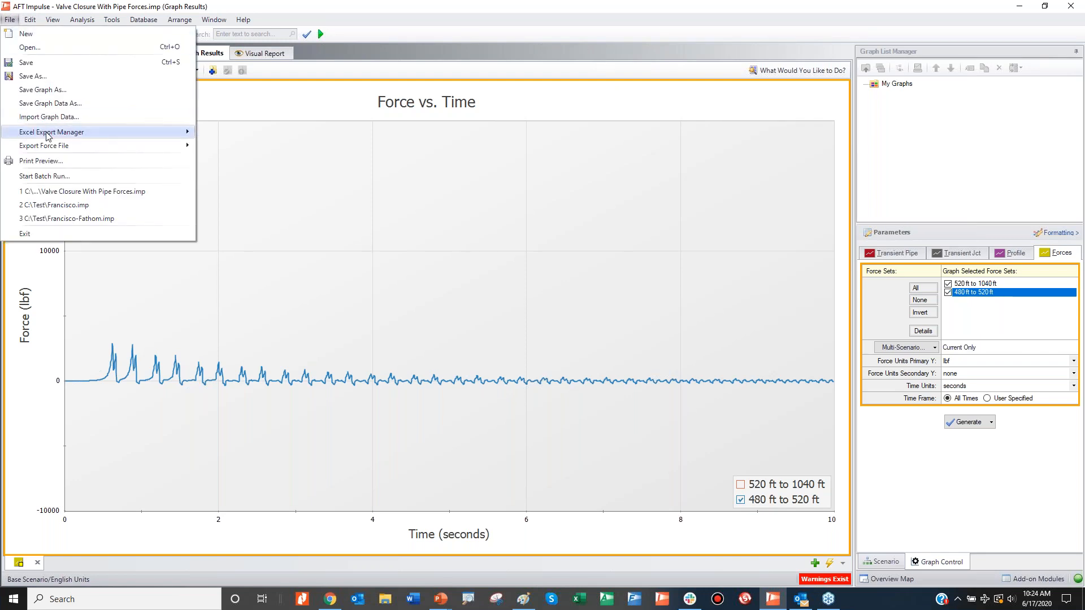
{"action": "mouse_move", "coordinate": [60, 148]}
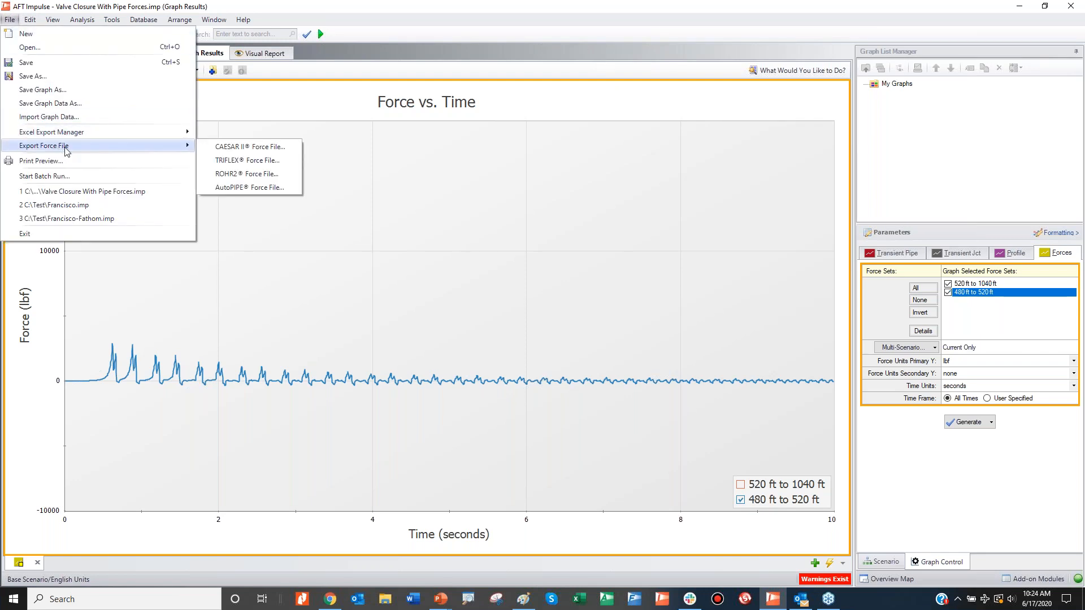
{"action": "key", "text": "alt+Tab"}
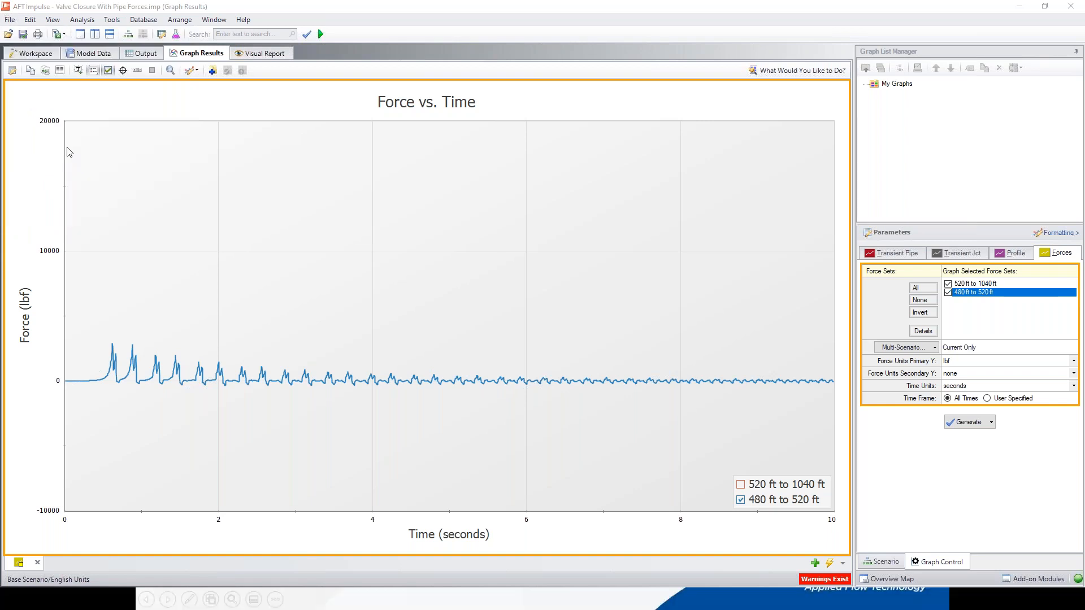
Step: Start a CAESAR II force file export and include the 520 ft to 1040 ft and 480 ft to 520 ft force sets
{"action": "left_click", "coordinate": [8, 20]}
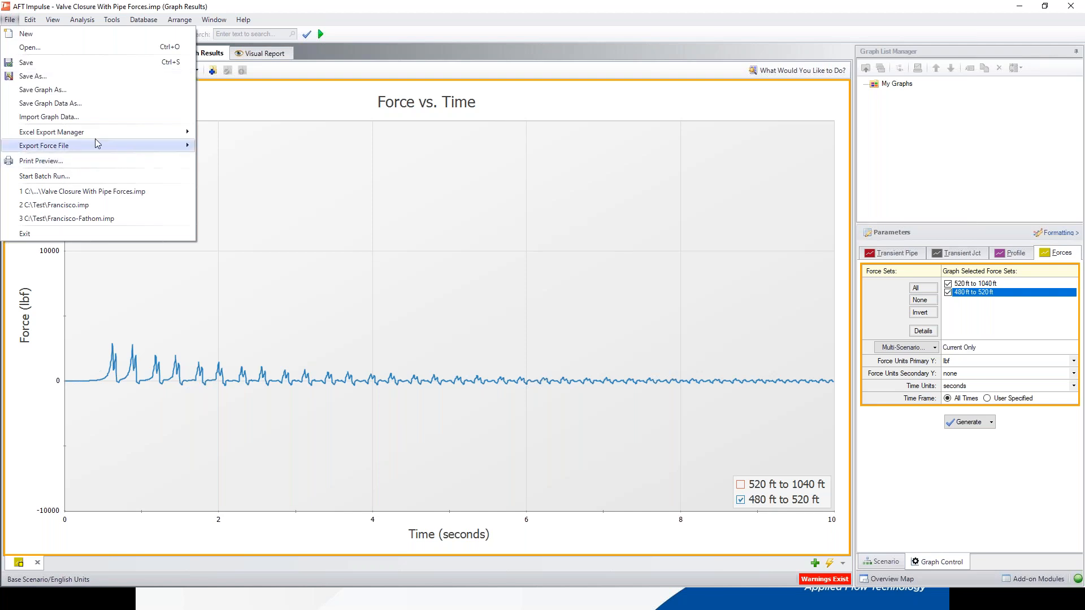
{"action": "mouse_move", "coordinate": [95, 140]}
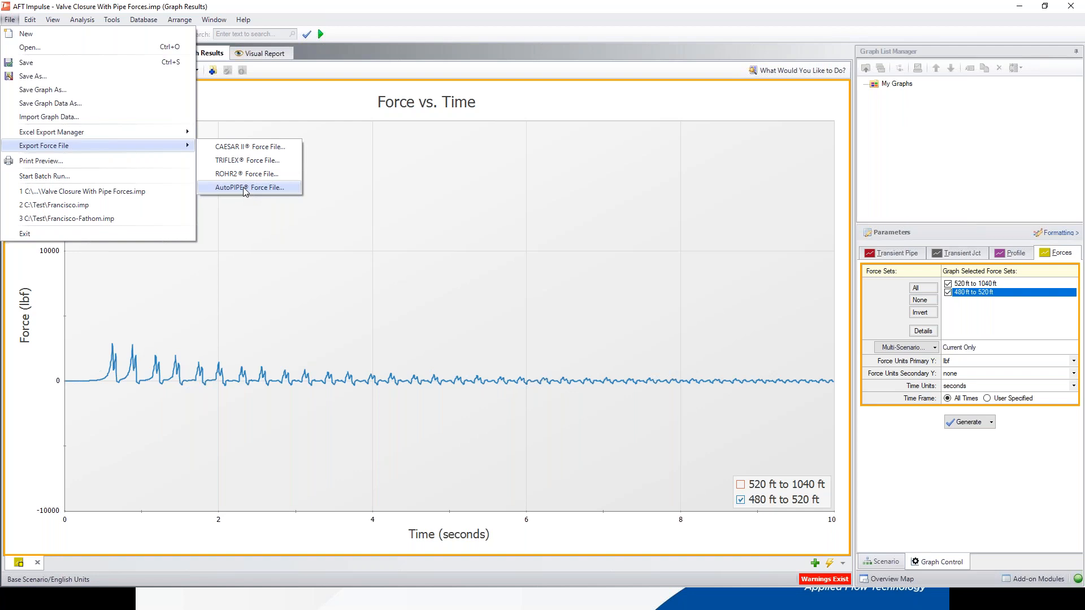
{"action": "left_click", "coordinate": [252, 147]}
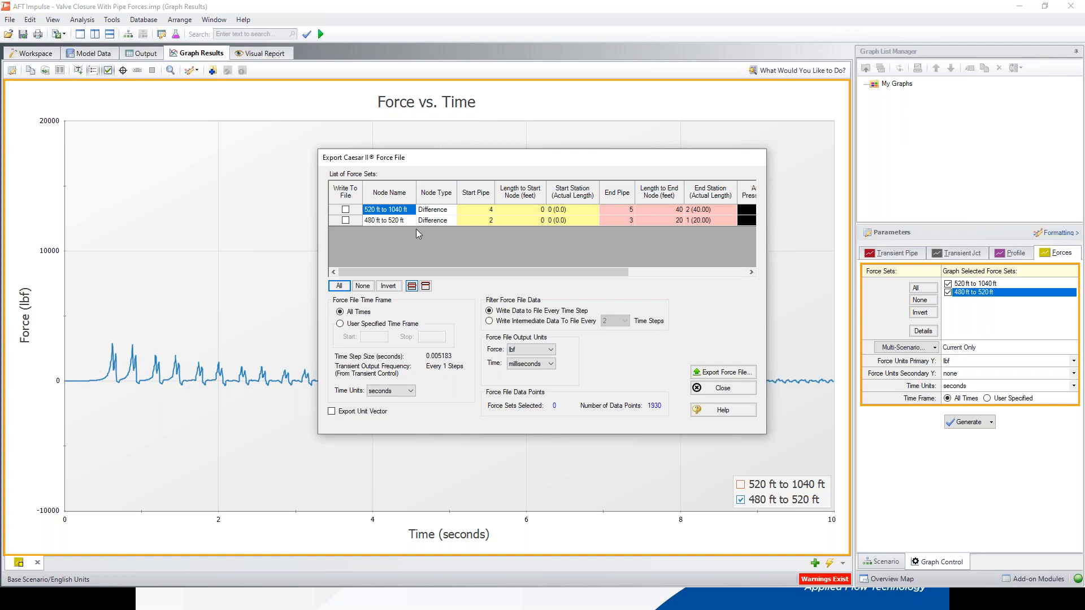
{"action": "left_click", "coordinate": [345, 209]}
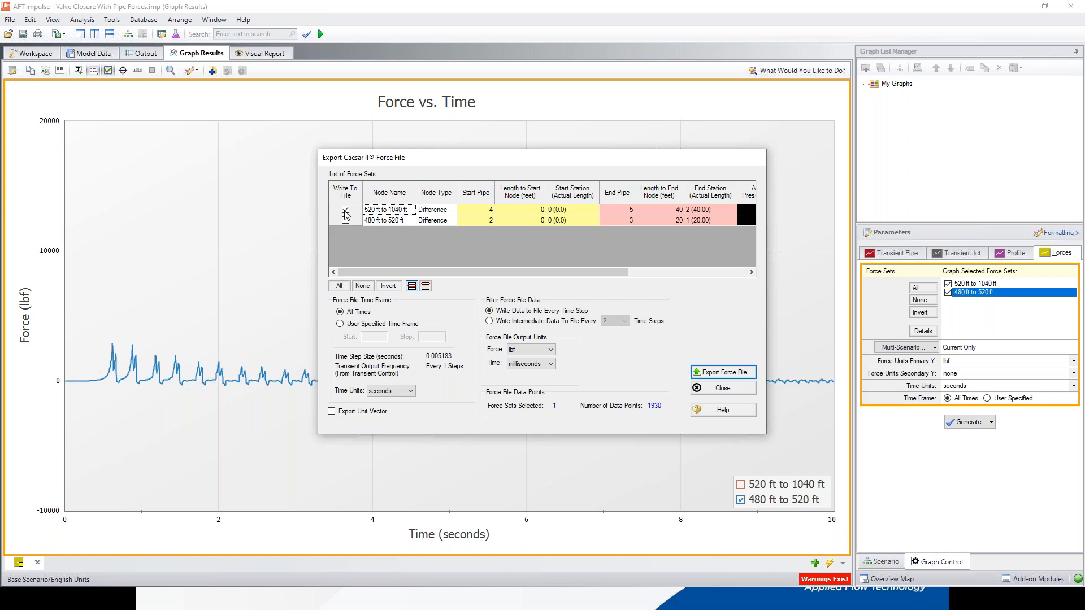
{"action": "left_click", "coordinate": [346, 221]}
Step: Set the force file's output time units to seconds and close the export window
{"action": "left_click", "coordinate": [551, 364]}
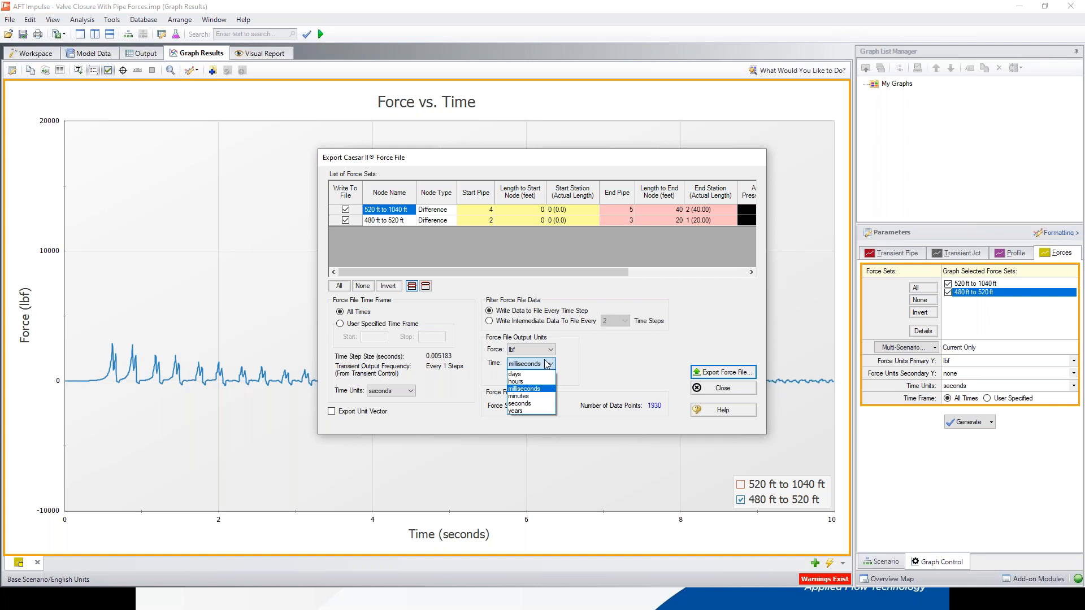
{"action": "left_click", "coordinate": [527, 403]}
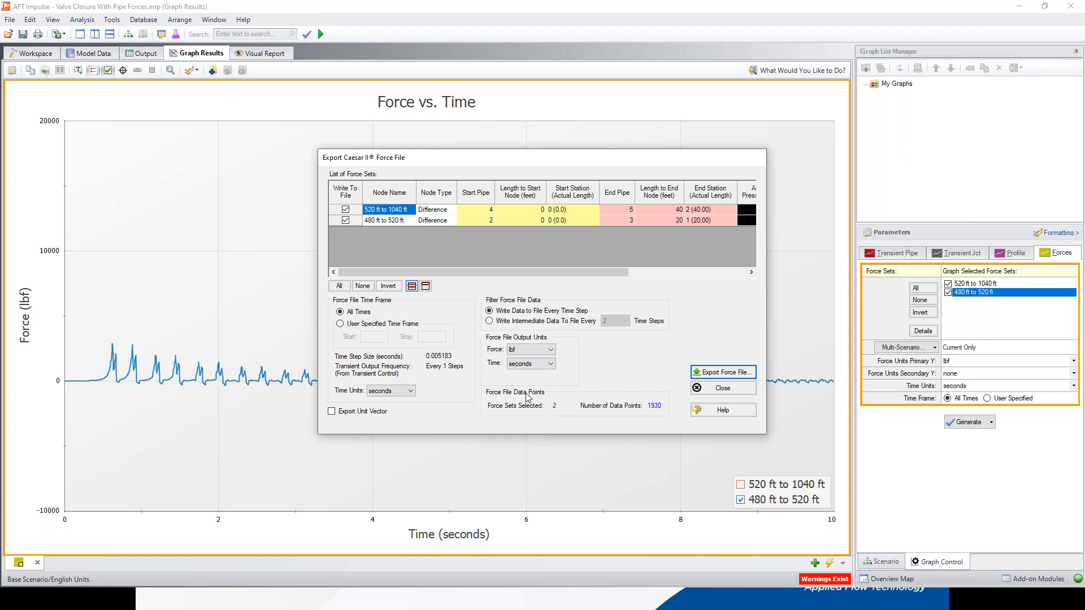
{"action": "left_click", "coordinate": [745, 377]}
{"action": "left_click", "coordinate": [720, 386]}
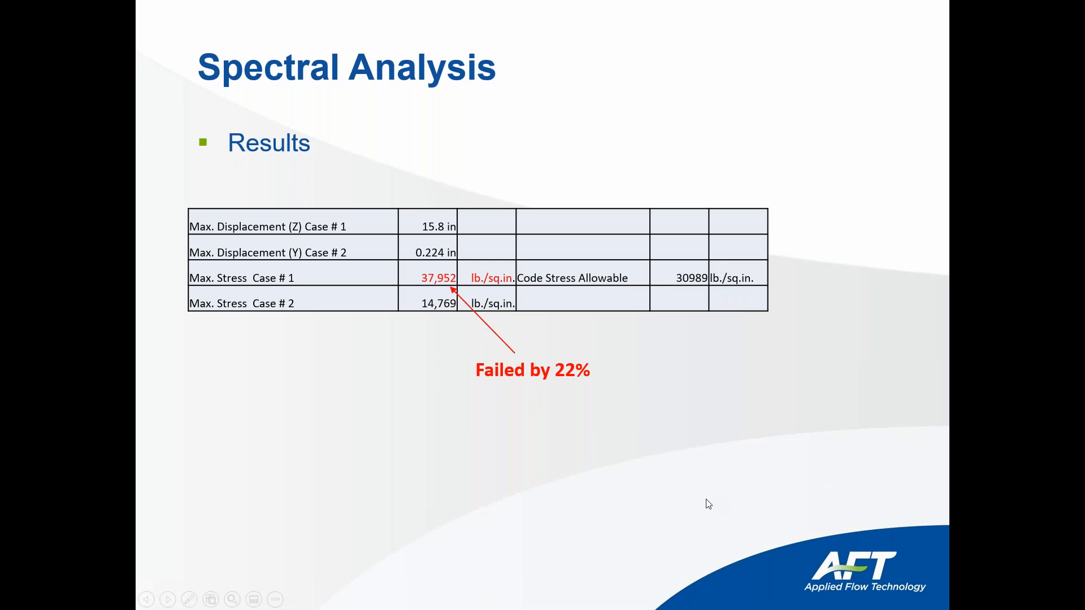
{"action": "key", "text": "super"}
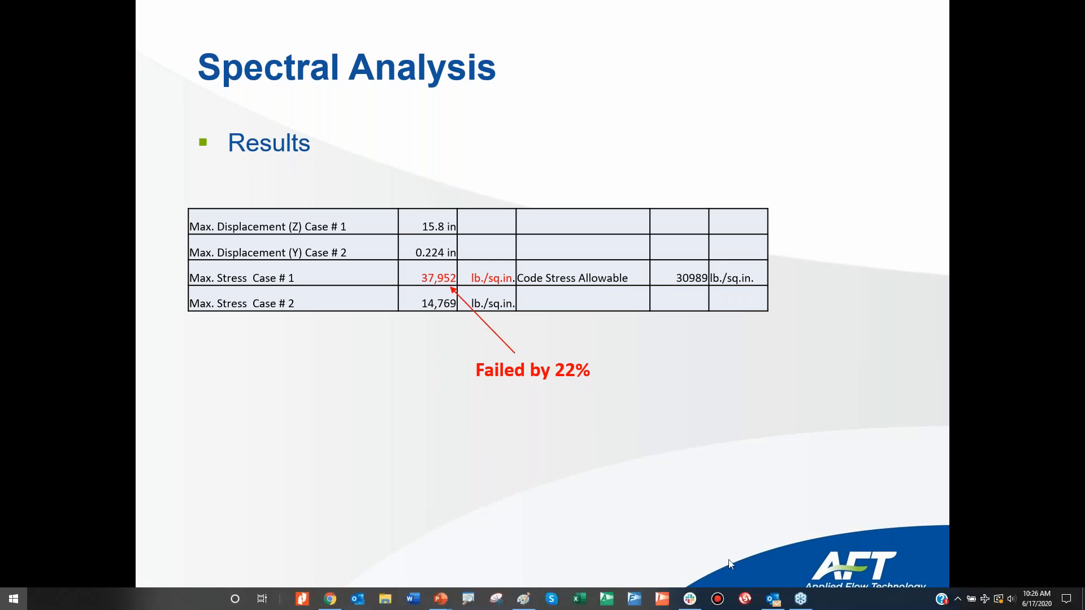
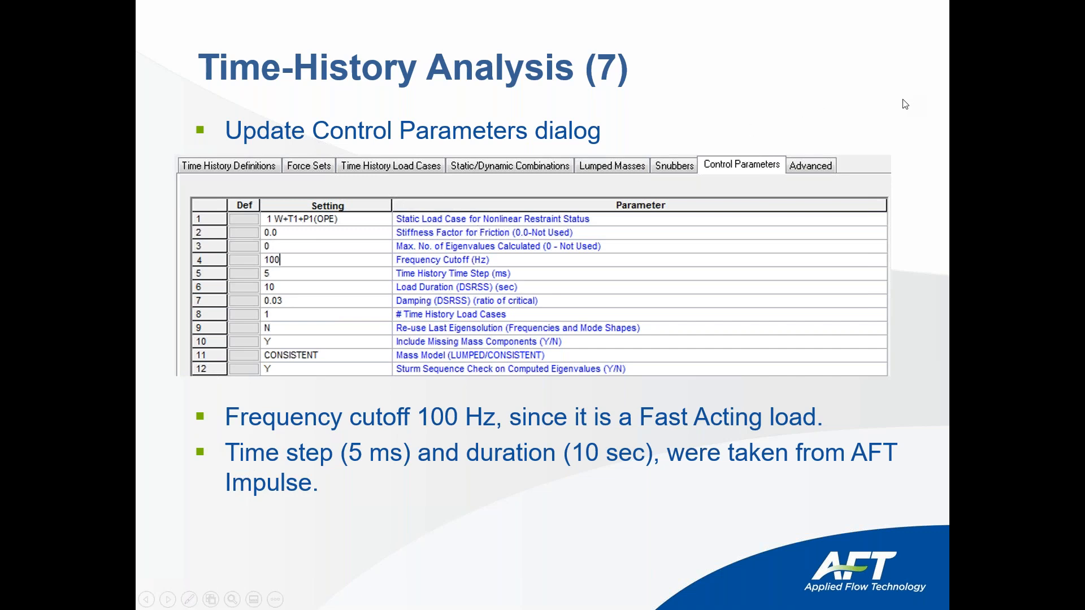
Step: Leave the slide show and launch AFT Impulse 8, deleting the previous user log entry and logging a new one
{"action": "key", "text": "Escape"}
{"action": "left_click", "coordinate": [1019, 12]}
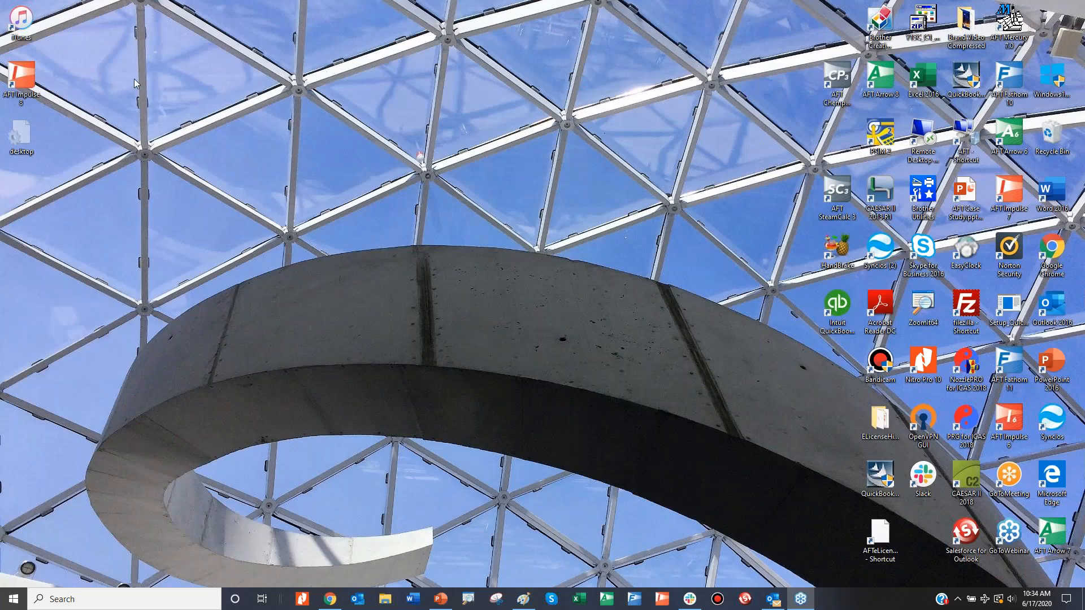
{"action": "right_click", "coordinate": [28, 79]}
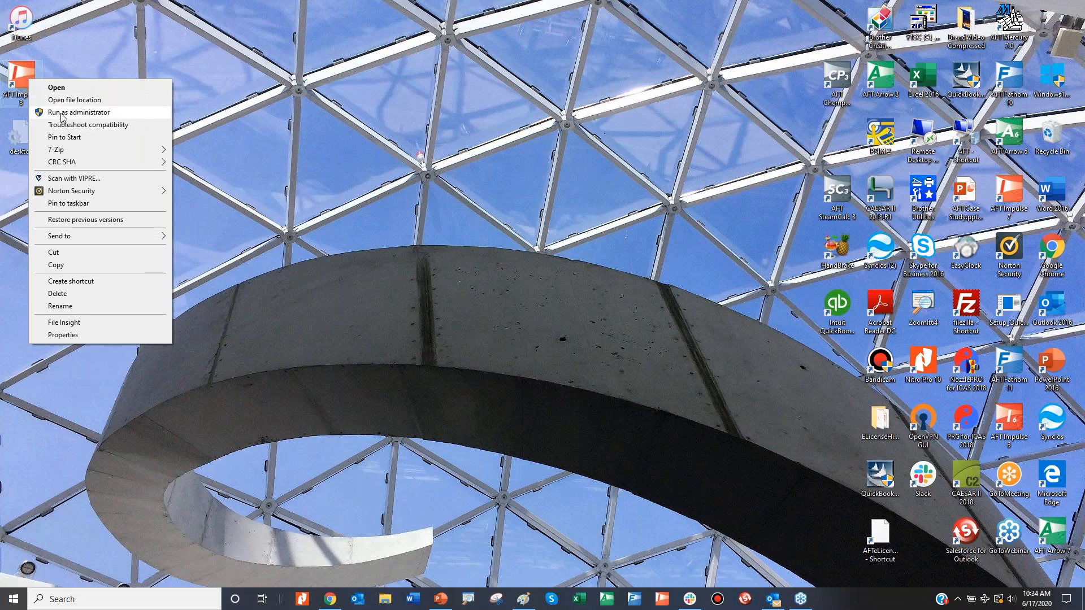
{"action": "left_click", "coordinate": [29, 76]}
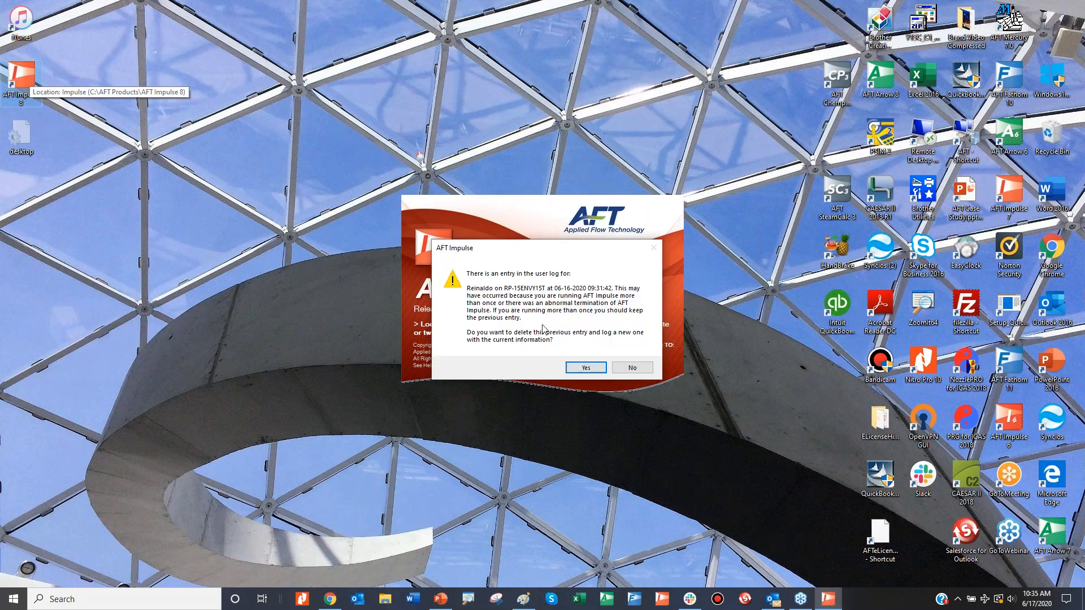
{"action": "left_click", "coordinate": [582, 368]}
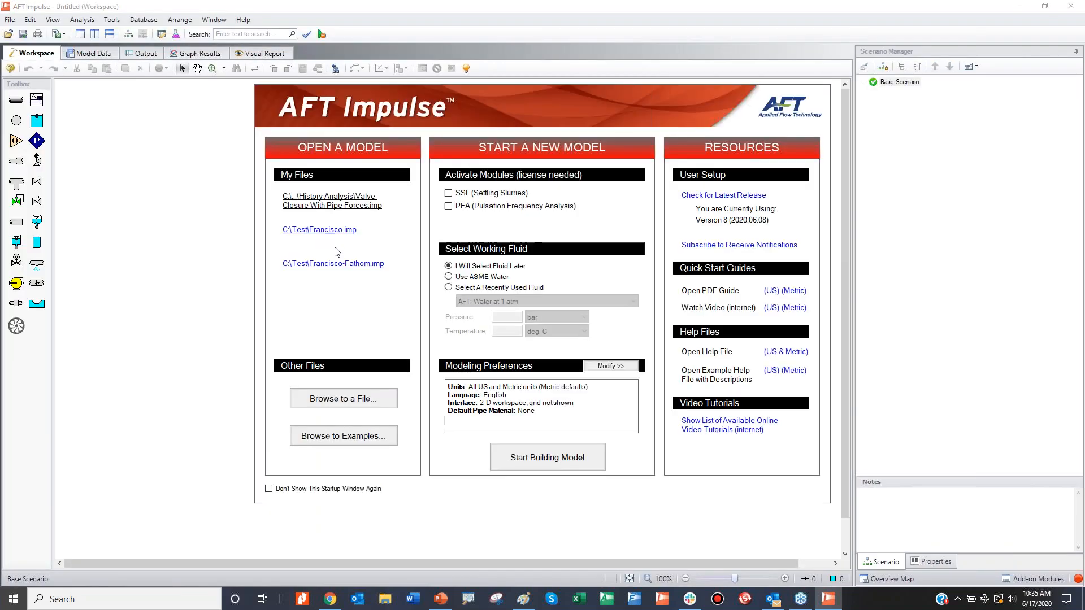
Step: Open the recent model Valve Closure With Pipe Forces.imp, removing its file lock and loading the most recent active scenario
{"action": "left_click", "coordinate": [339, 205]}
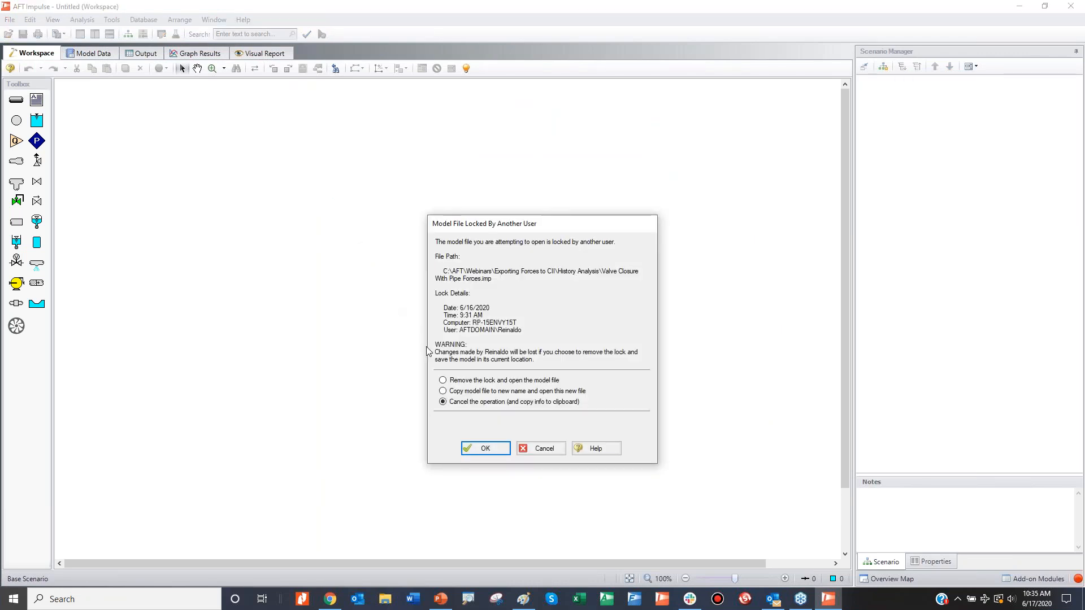
{"action": "left_click", "coordinate": [451, 379]}
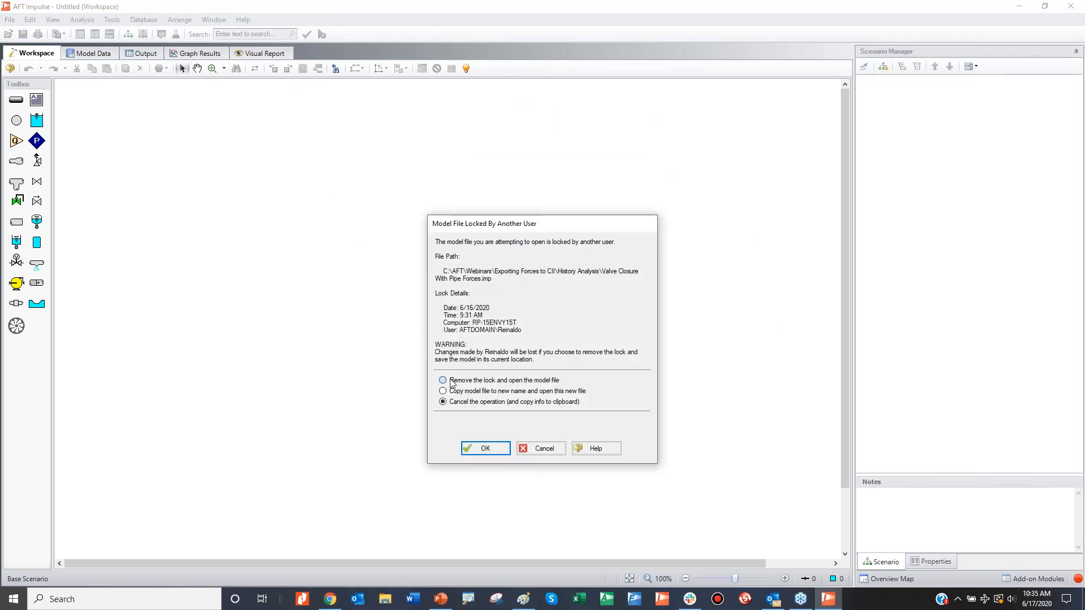
{"action": "left_click", "coordinate": [475, 441]}
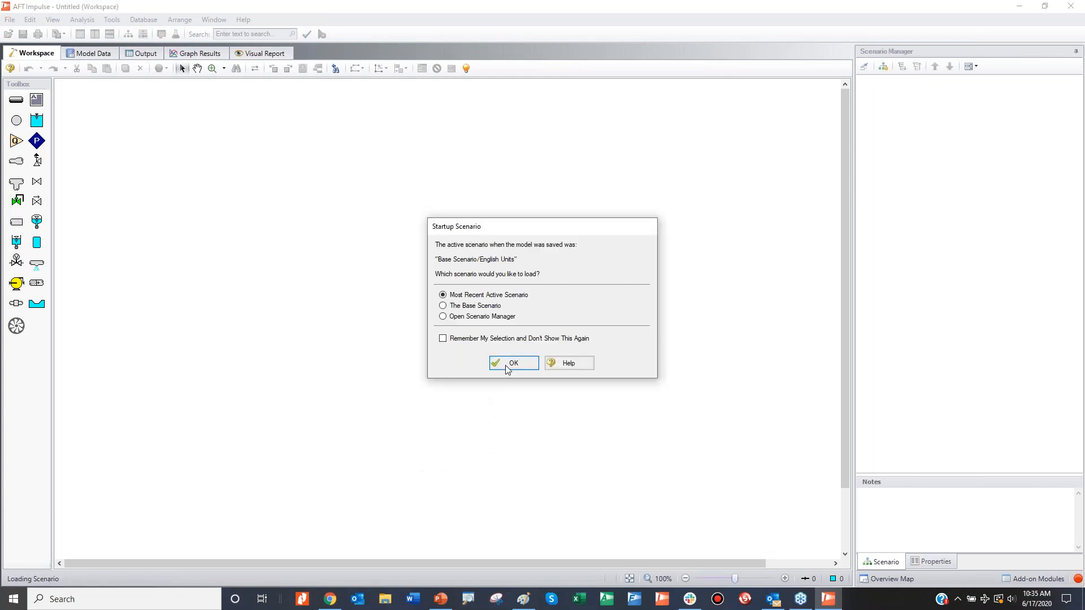
{"action": "left_click", "coordinate": [511, 363]}
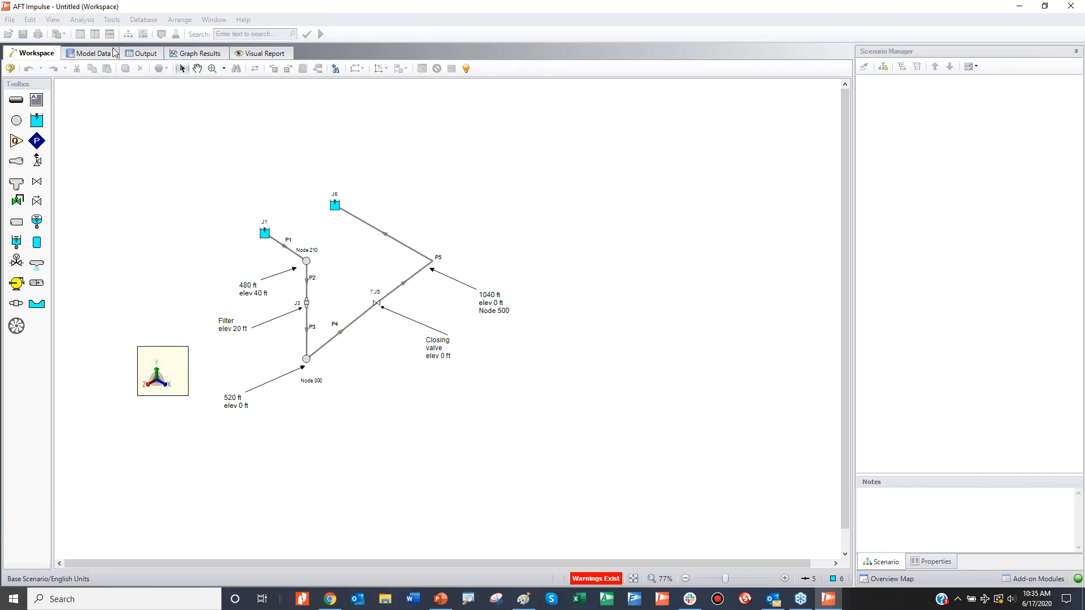
Step: Check the stop time and time step size in the Transient Control settings and close the window
{"action": "left_click", "coordinate": [83, 19]}
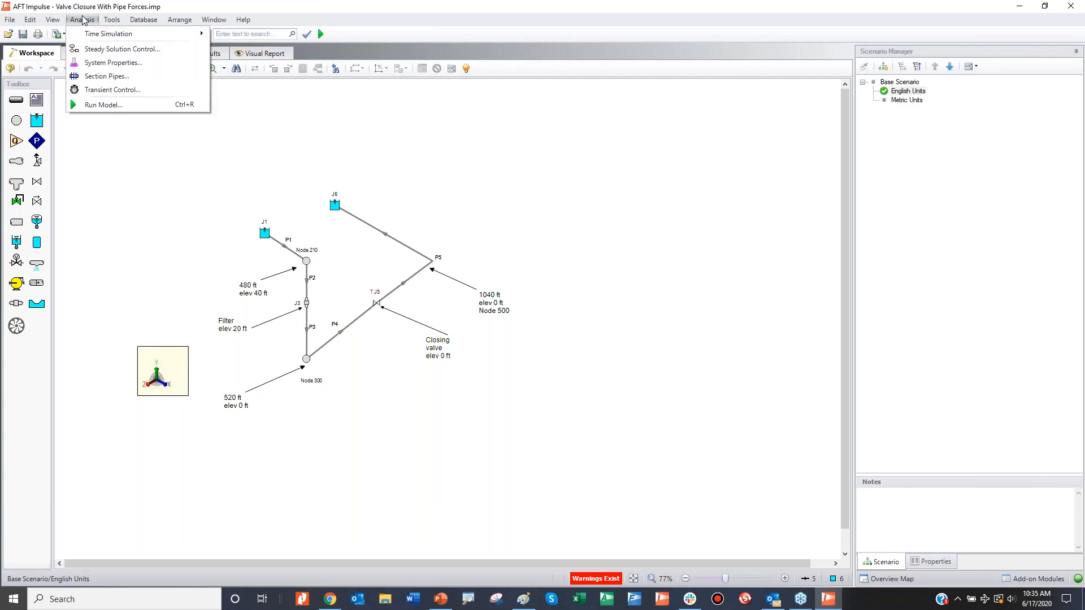
{"action": "left_click", "coordinate": [112, 90]}
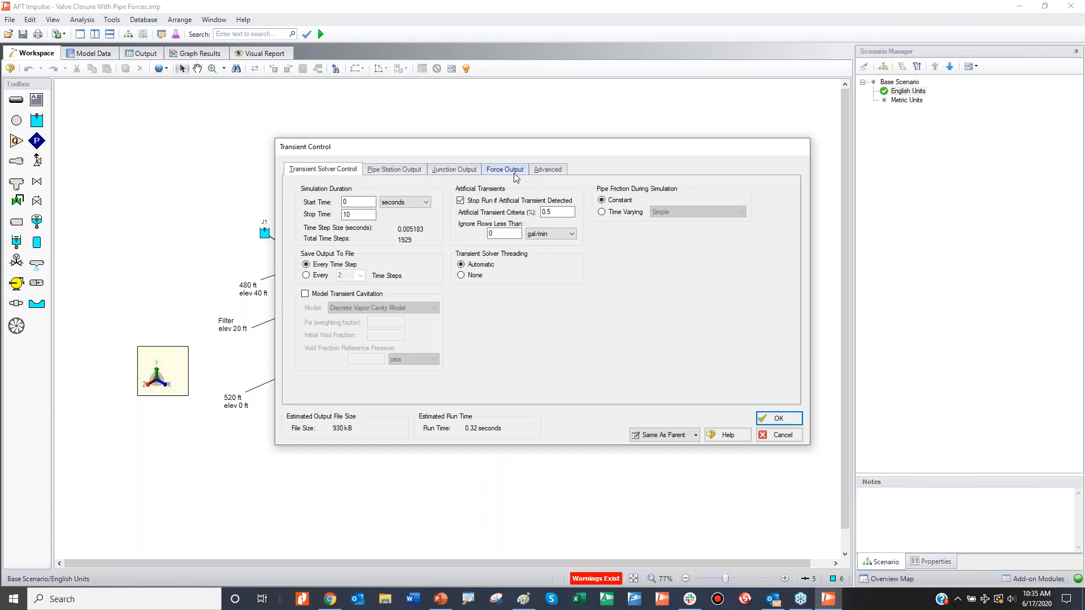
{"action": "left_click", "coordinate": [515, 178]}
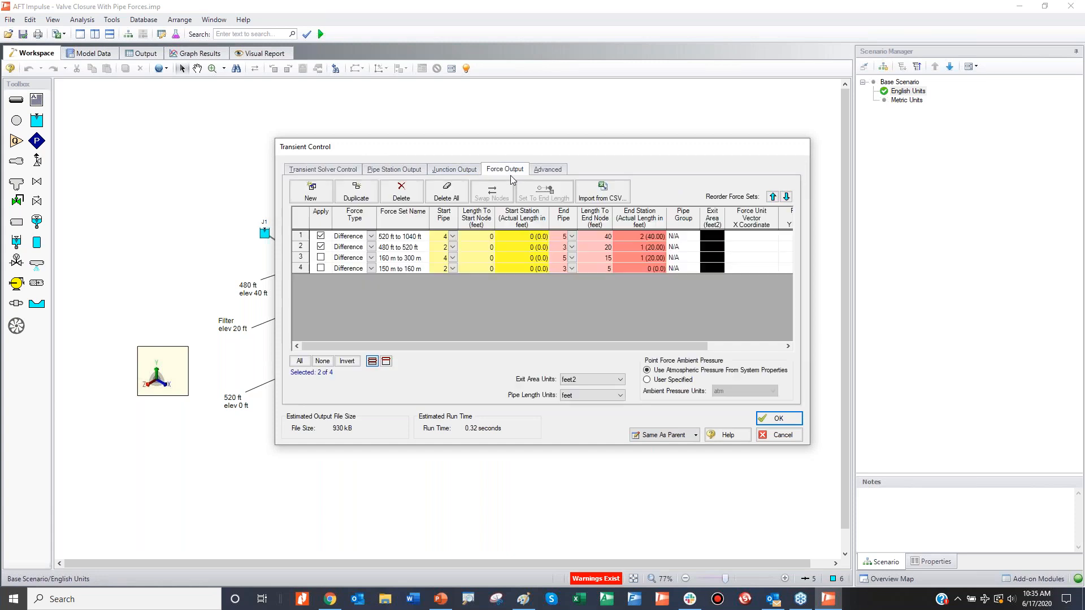
{"action": "left_click", "coordinate": [356, 170]}
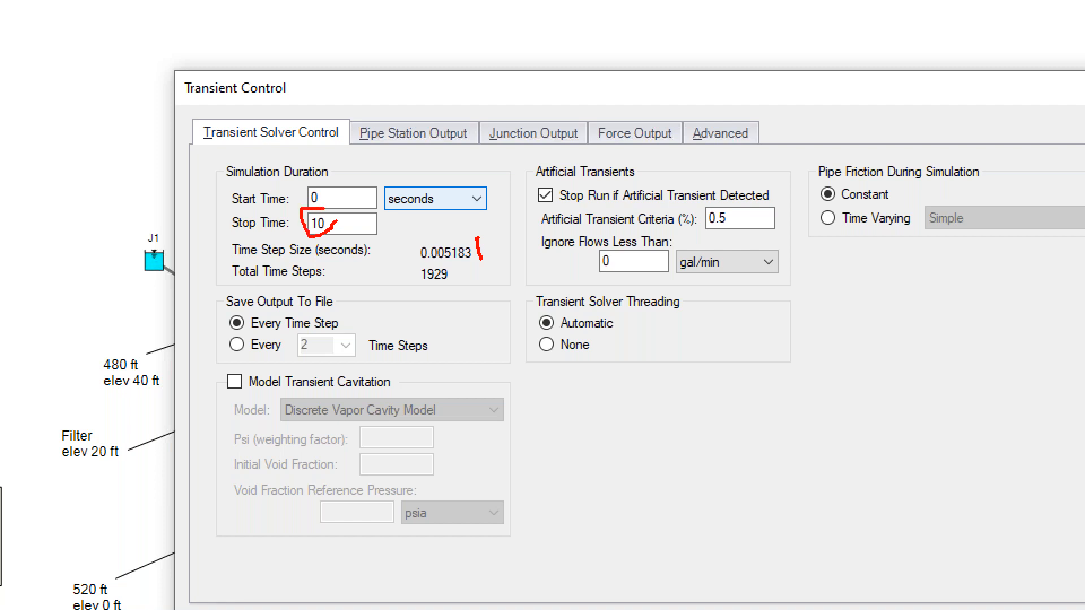
{"action": "key", "text": "Escape"}
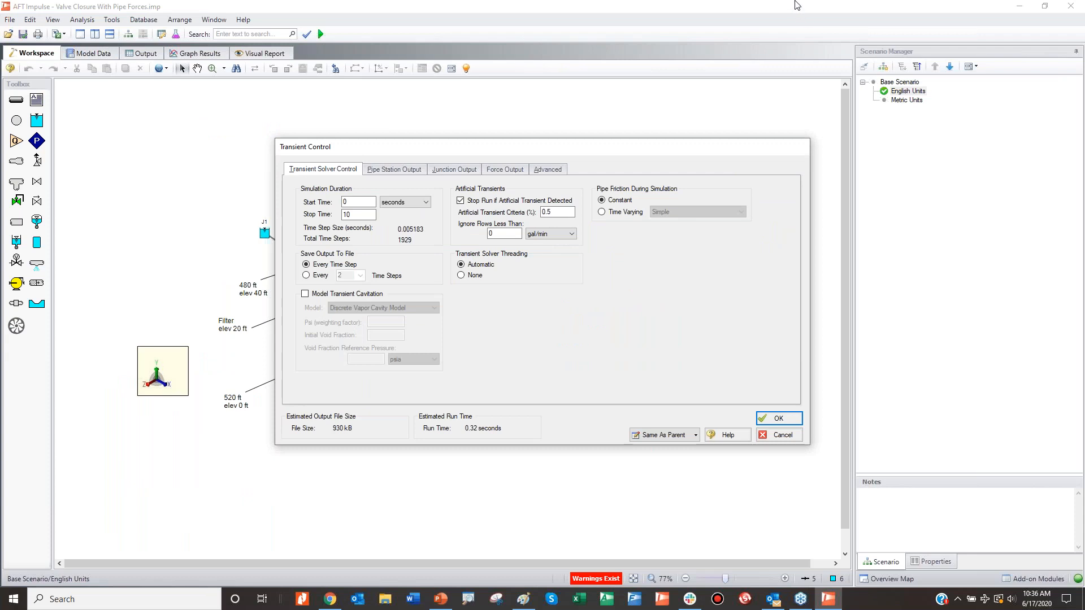
{"action": "left_click", "coordinate": [780, 424]}
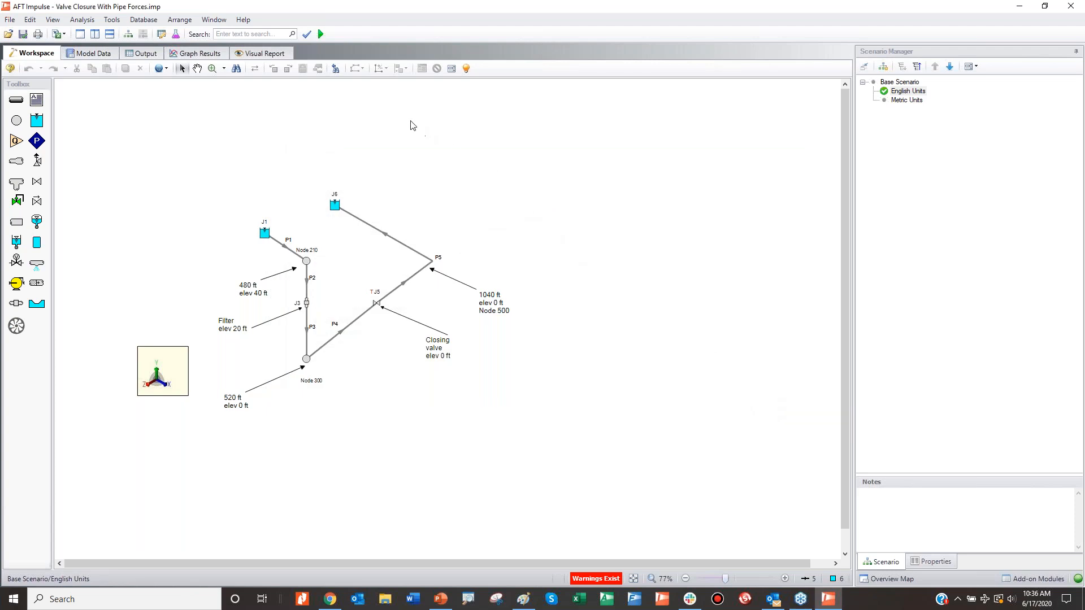
Step: Run the model, continuing past the Waterhammer Assistant recommendations, and open the graph results
{"action": "left_click", "coordinate": [323, 34]}
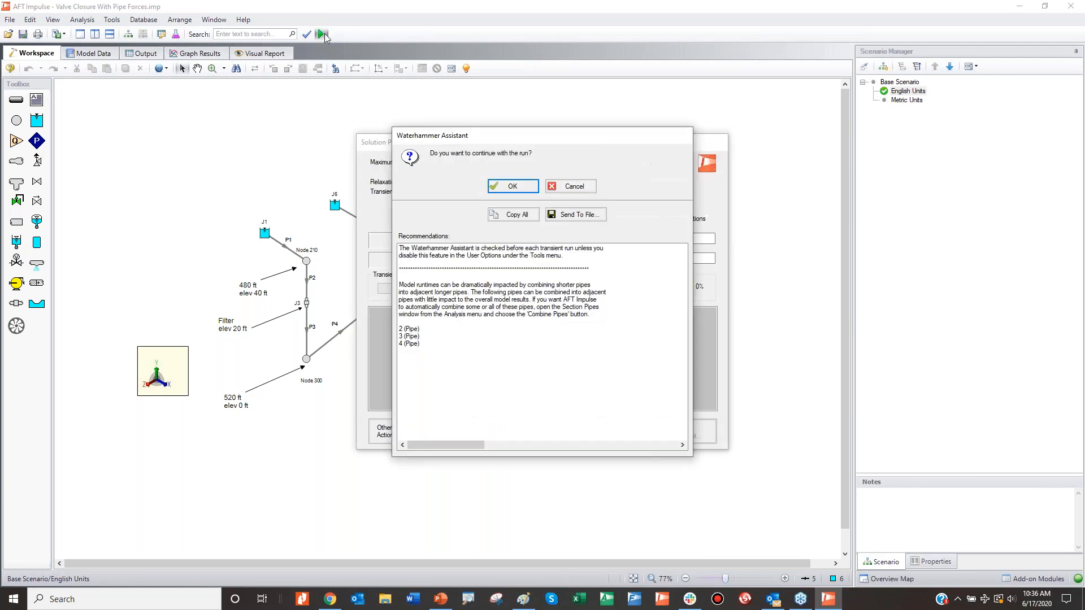
{"action": "left_click", "coordinate": [508, 188]}
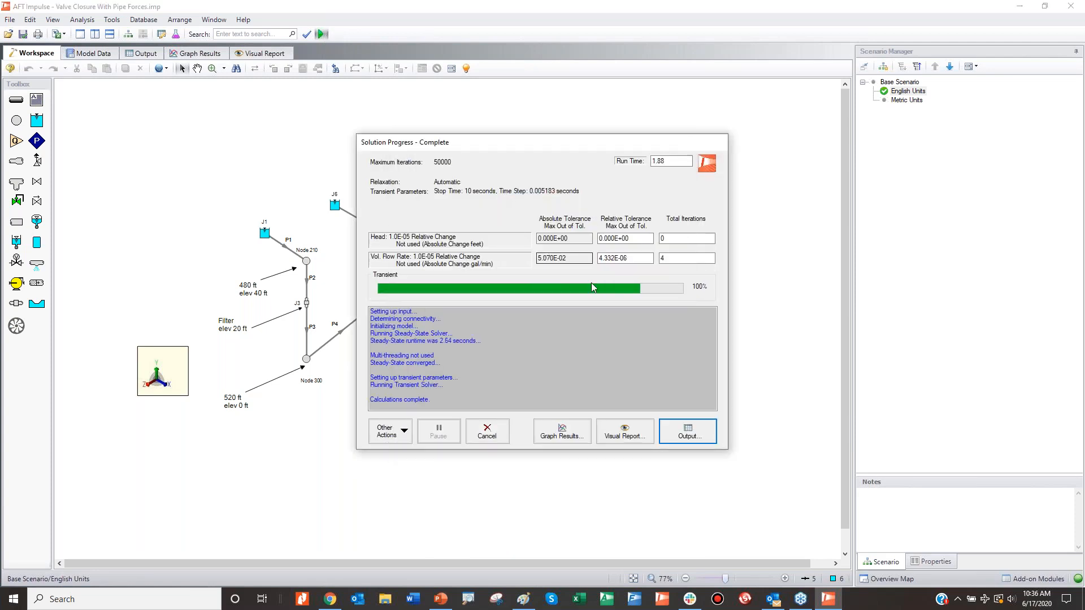
{"action": "left_click", "coordinate": [562, 431]}
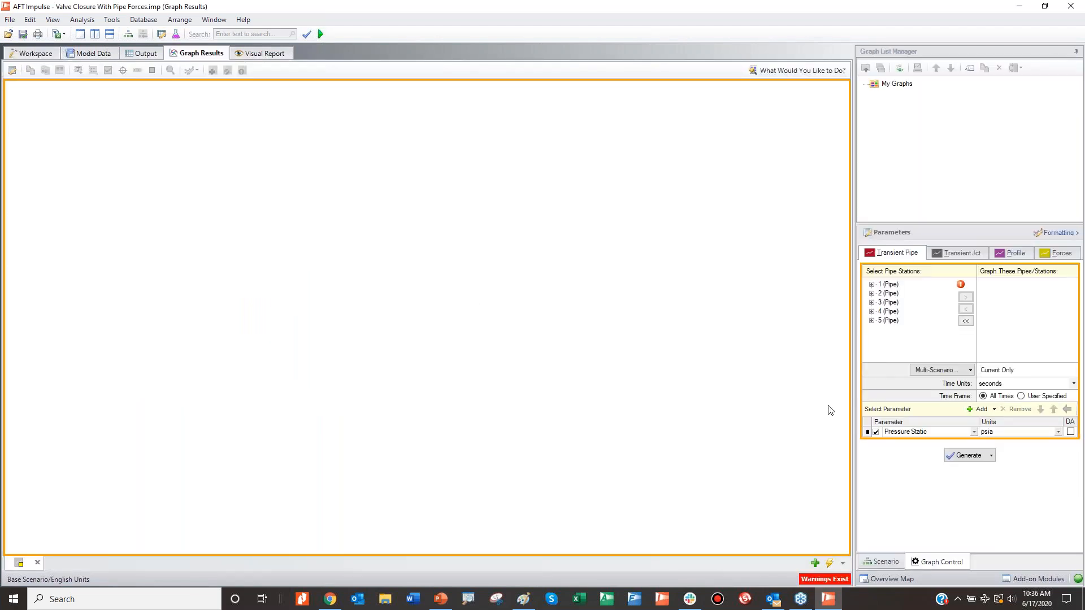
Step: Graph the 520 ft to 1040 ft and 480 ft to 520 ft force sets over a user-specified time frame of 0 to 4 seconds
{"action": "left_click", "coordinate": [1054, 255]}
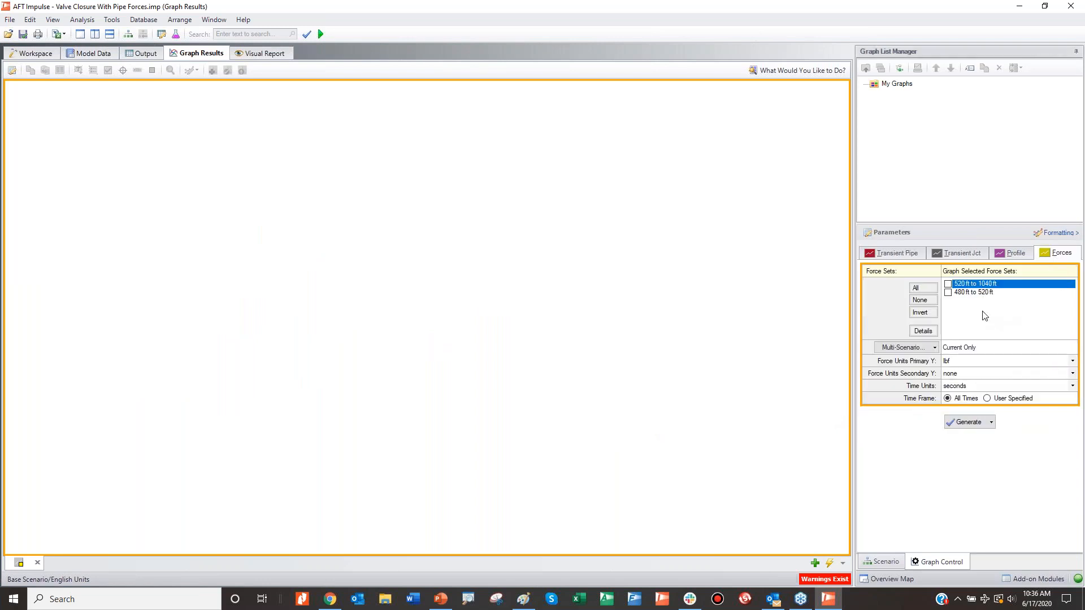
{"action": "left_click", "coordinate": [947, 284]}
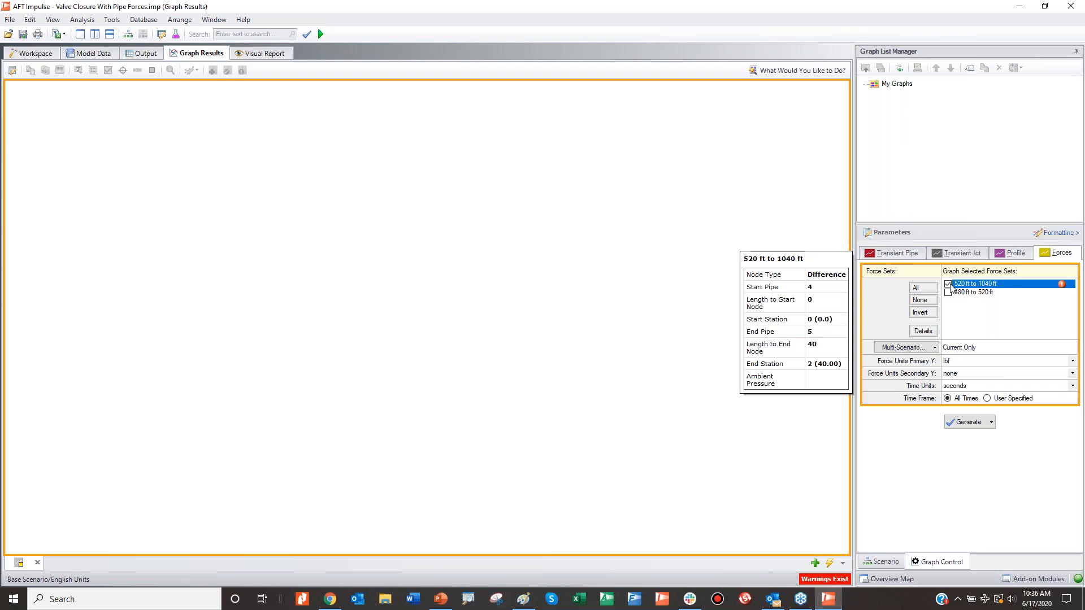
{"action": "left_click", "coordinate": [947, 292]}
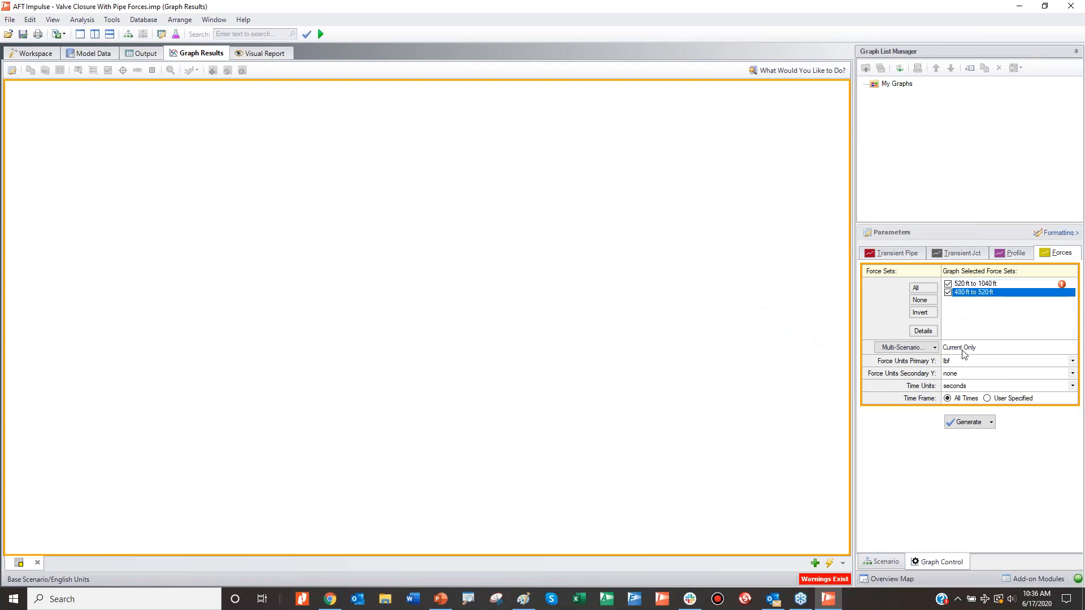
{"action": "left_click", "coordinate": [1005, 399]}
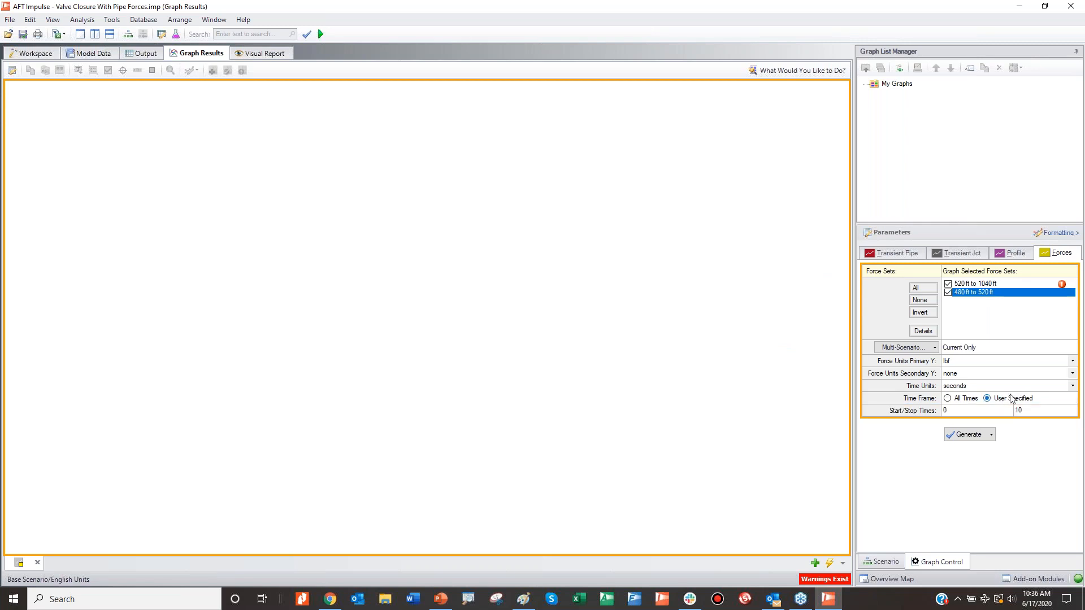
{"action": "left_click_drag", "start_coordinate": [1024, 409], "coordinate": [1011, 410]}
{"action": "left_click", "coordinate": [969, 434]}
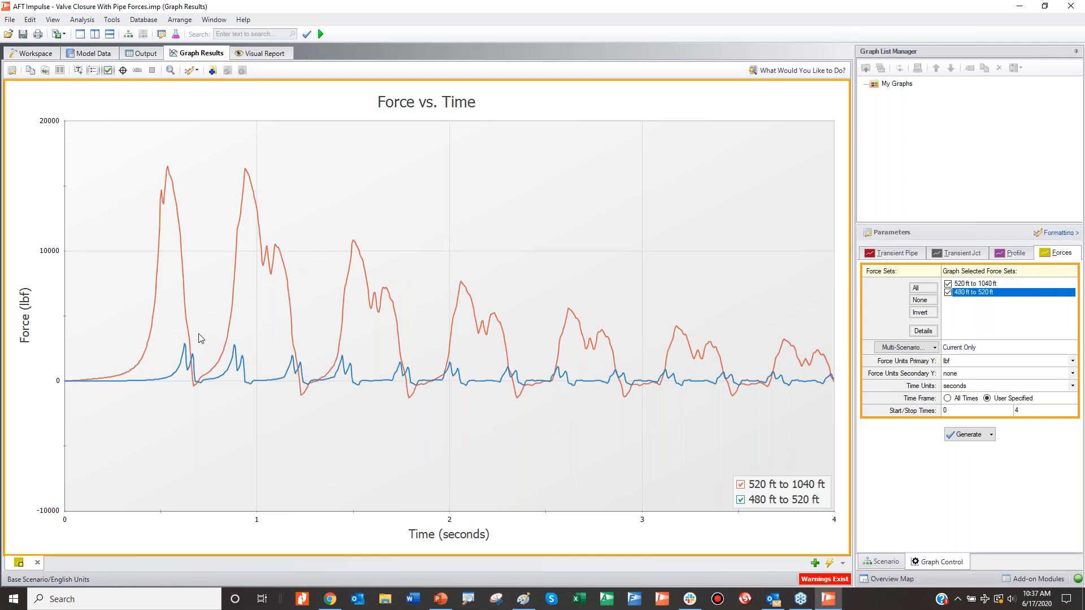
Step: Compare the peaks of the two force curves by hiding each one and displaying both again
{"action": "left_click", "coordinate": [741, 501]}
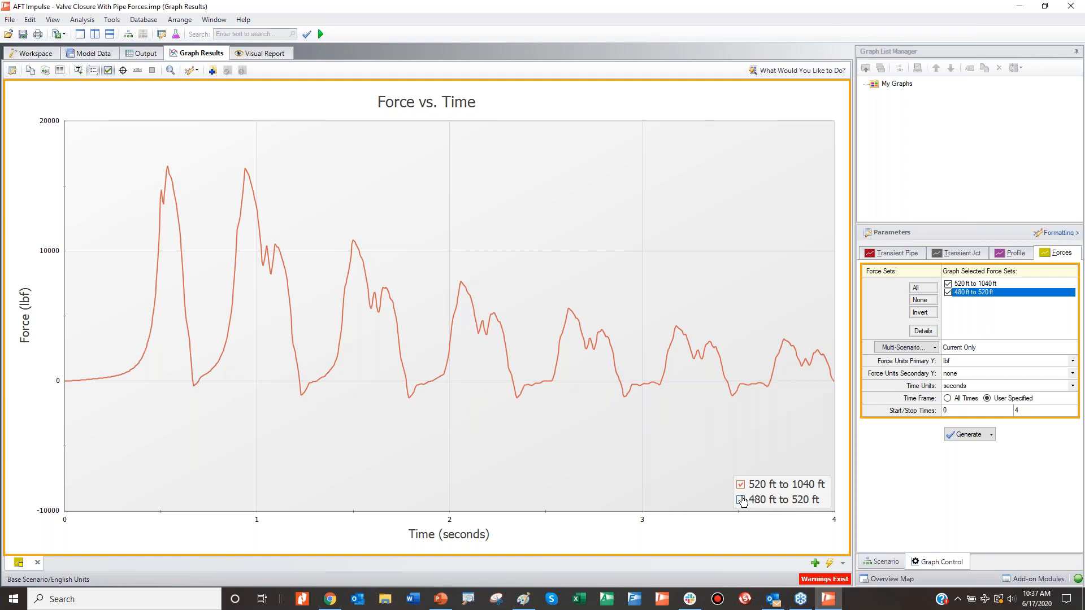
{"action": "left_click", "coordinate": [739, 486]}
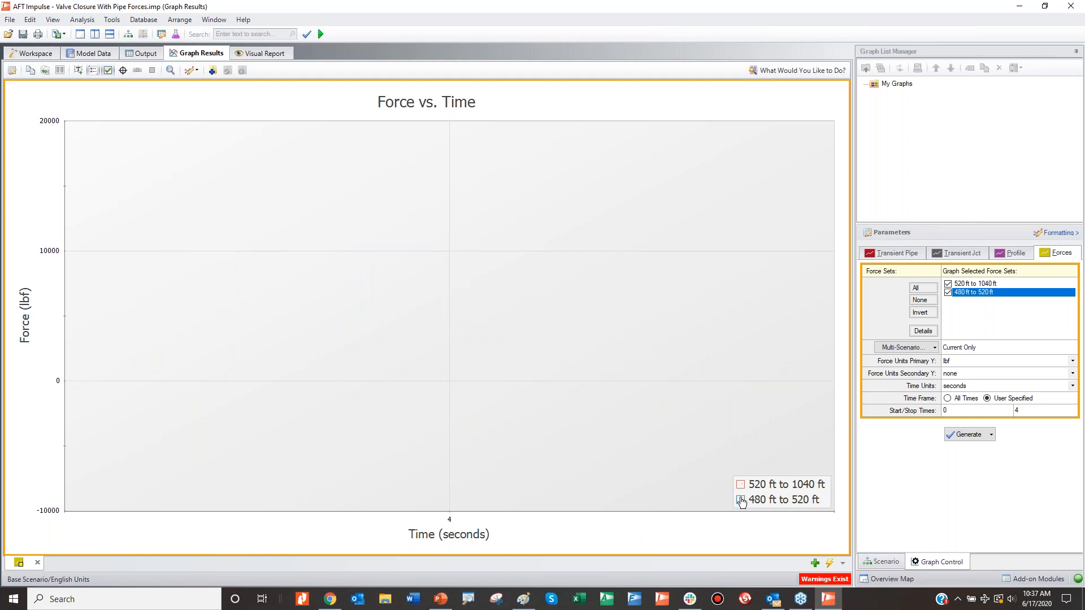
{"action": "left_click", "coordinate": [741, 501]}
{"action": "left_click", "coordinate": [740, 484]}
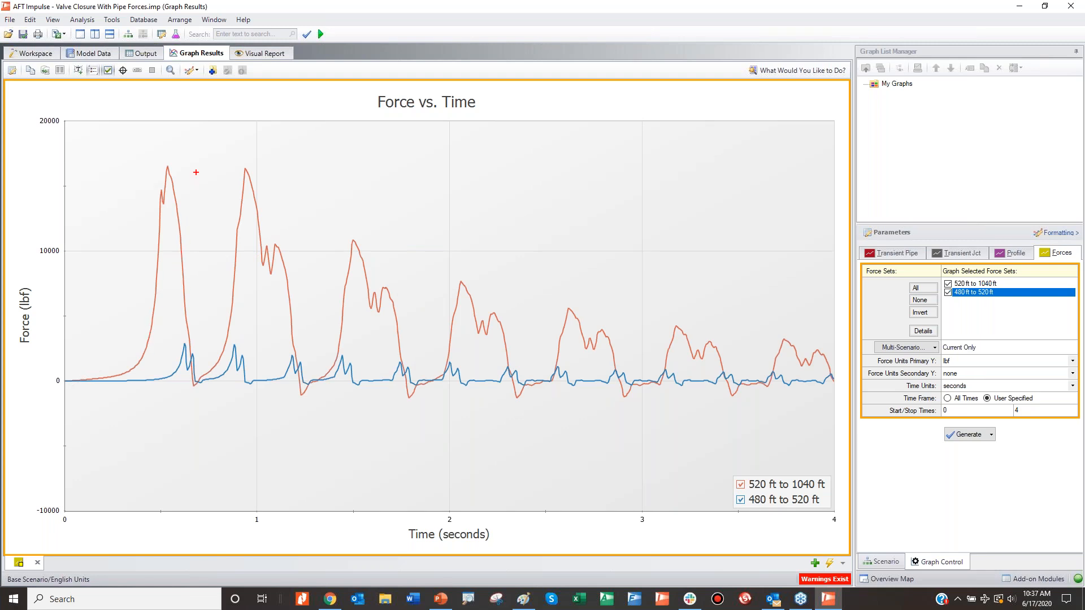
{"action": "mouse_move", "coordinate": [186, 158]}
{"action": "left_mouse_down"}
{"action": "mouse_move", "coordinate": [139, 173]}
{"action": "mouse_move", "coordinate": [148, 206]}
{"action": "left_mouse_up"}
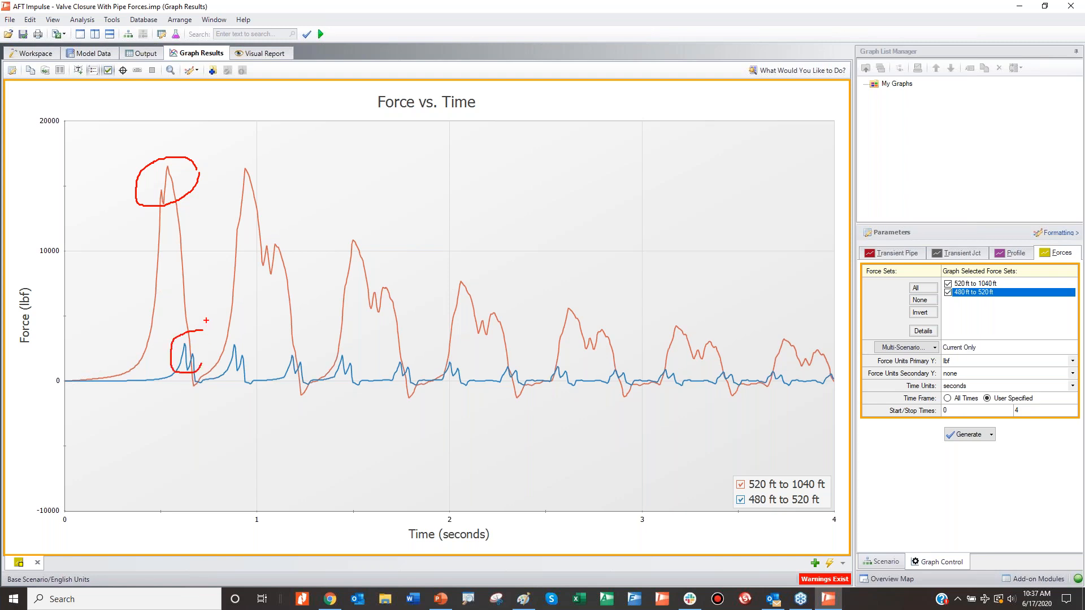
{"action": "key", "text": "Escape"}
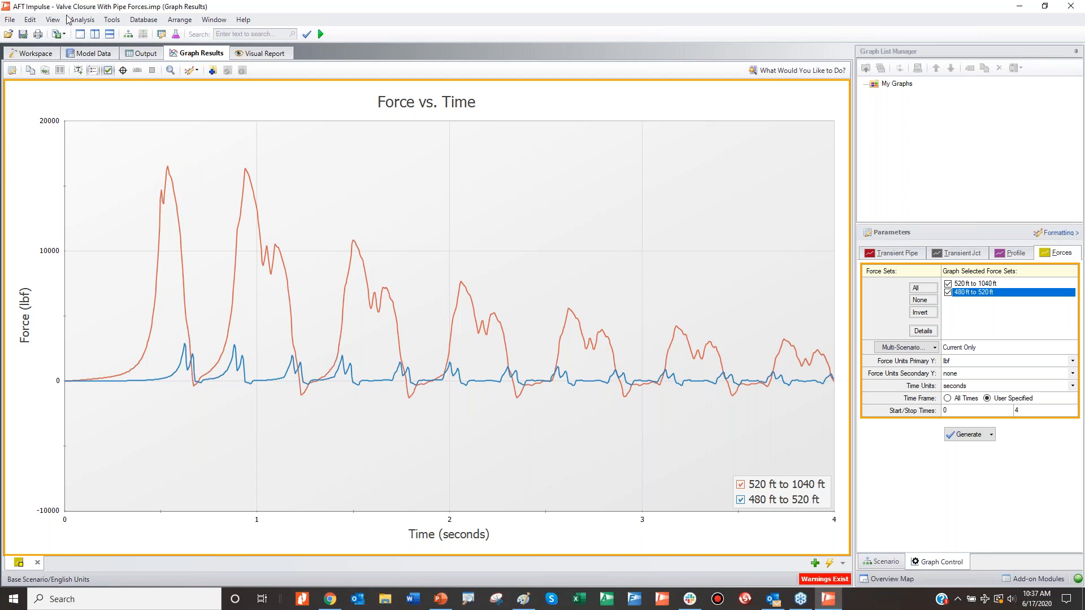
Step: Examine the pipe layout around the closing valve in the workspace and return to the force graph
{"action": "left_click", "coordinate": [38, 54]}
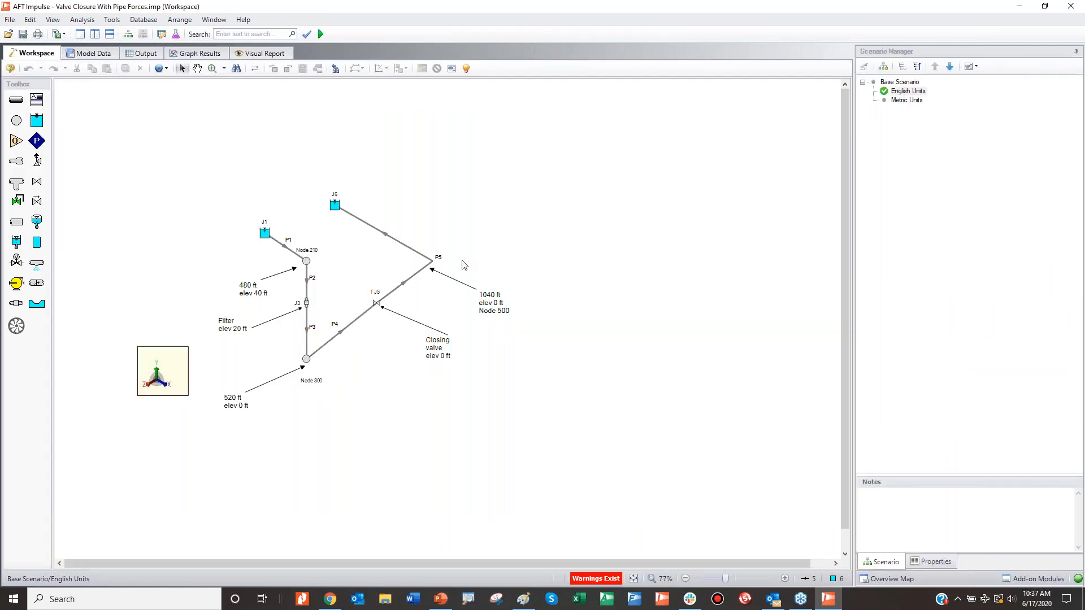
{"action": "scroll", "coordinate": [468, 258], "scroll_direction": "up", "scroll_amount": 1}
{"action": "scroll", "coordinate": [469, 258], "scroll_direction": "up", "scroll_amount": 2}
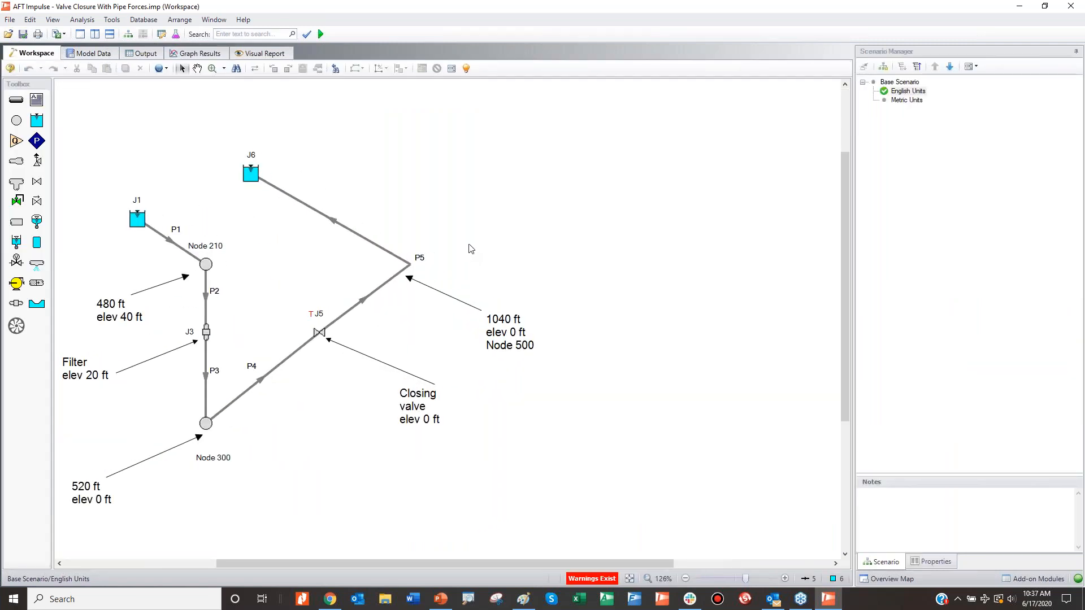
{"action": "left_click_drag", "start_coordinate": [473, 247], "coordinate": [642, 263]}
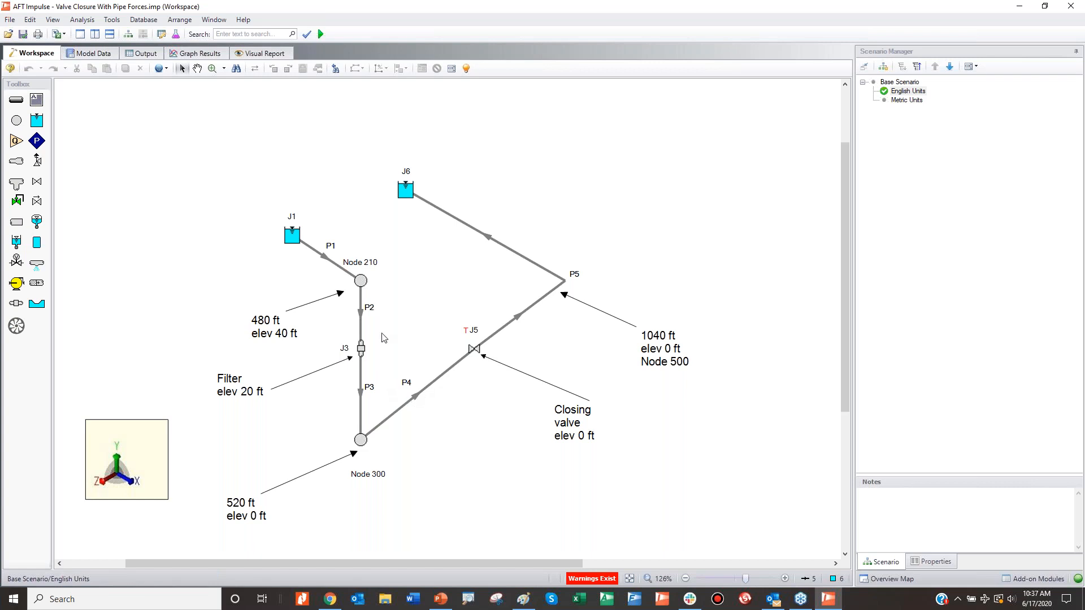
{"action": "left_click", "coordinate": [217, 57]}
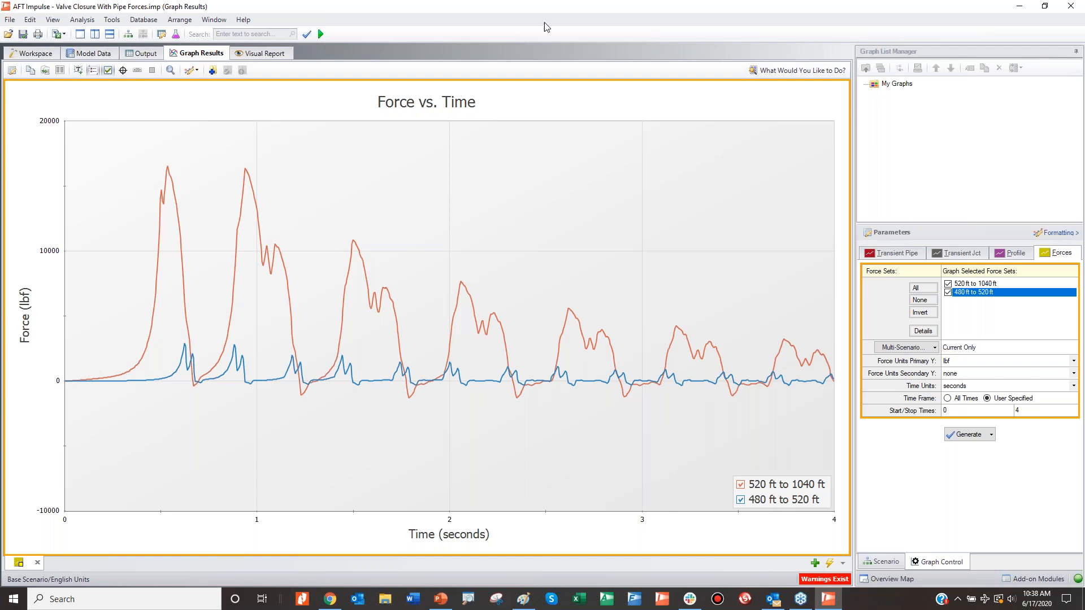
Step: Move the AFT Impulse window out of view, switch to PowerPoint and resume the slide show at Time-History Analysis (7)
{"action": "left_click_drag", "start_coordinate": [540, 7], "coordinate": [217, 83]}
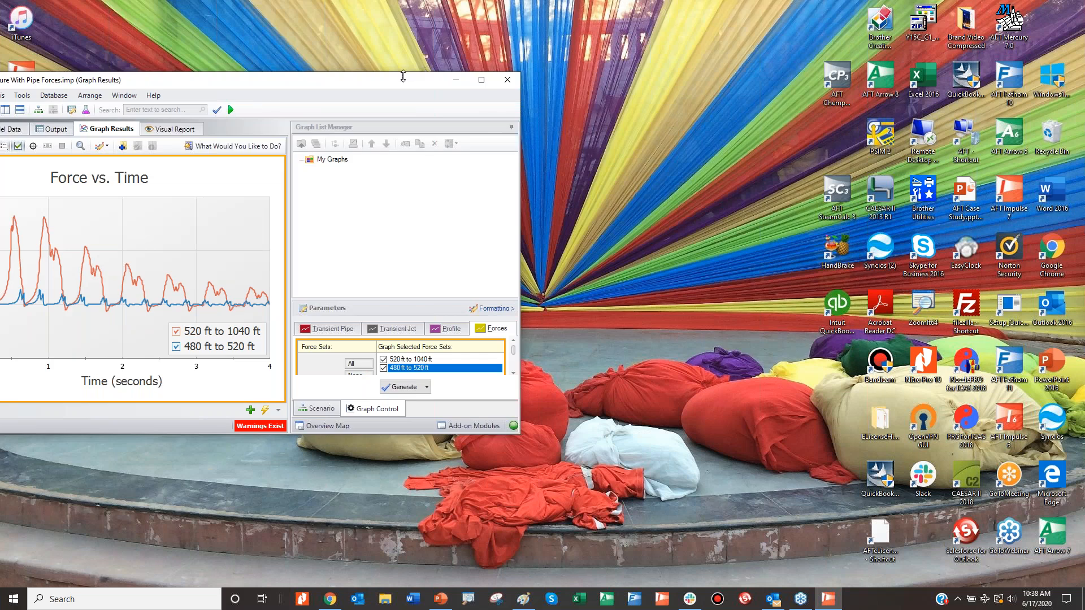
{"action": "left_click_drag", "start_coordinate": [368, 83], "coordinate": [0, 84]}
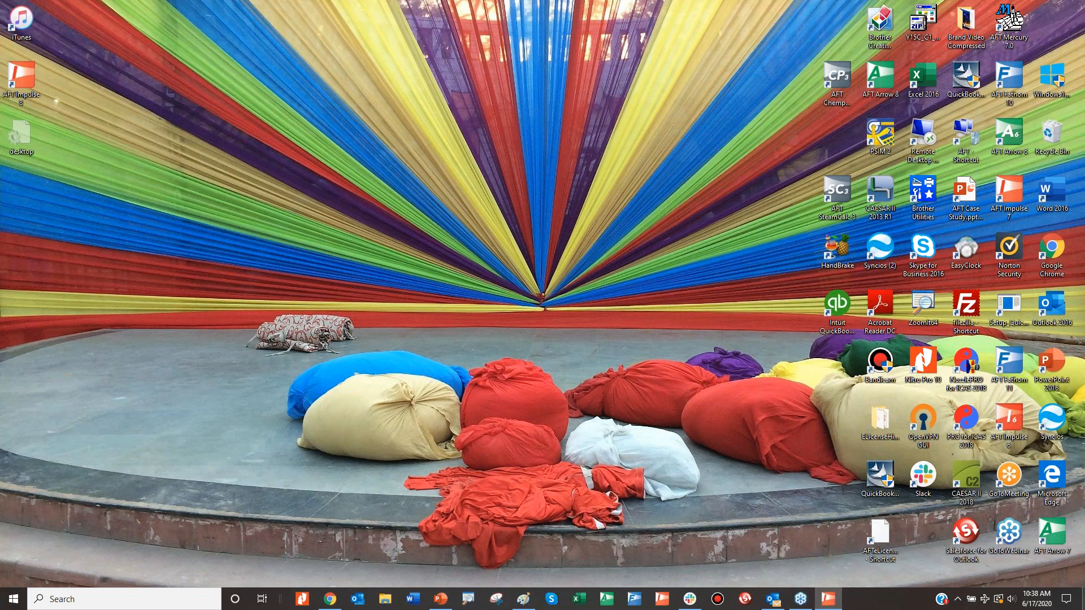
{"action": "left_click", "coordinate": [441, 598]}
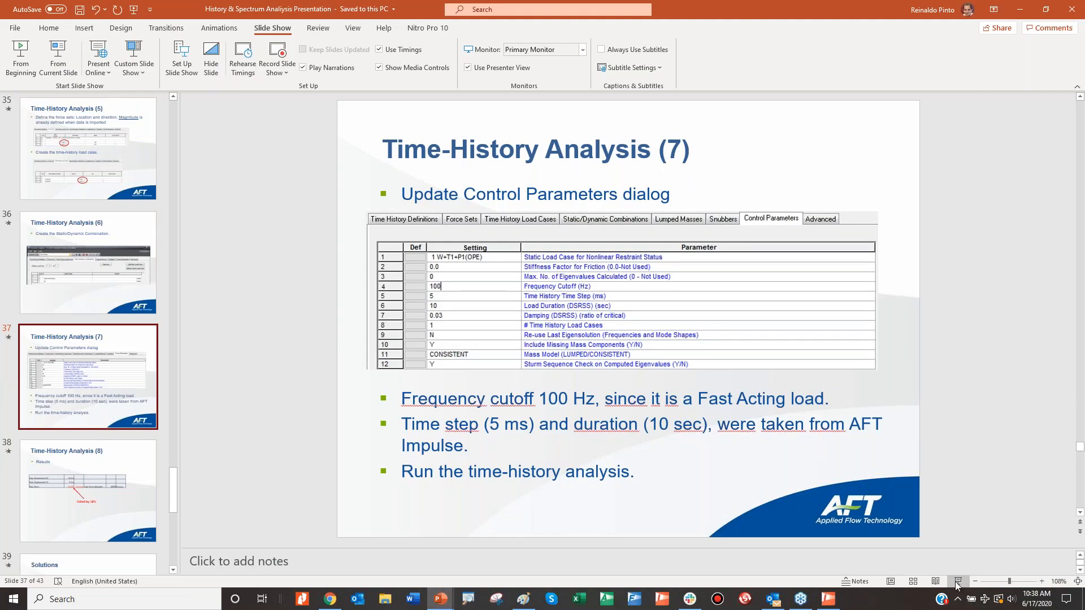
{"action": "left_click", "coordinate": [957, 582]}
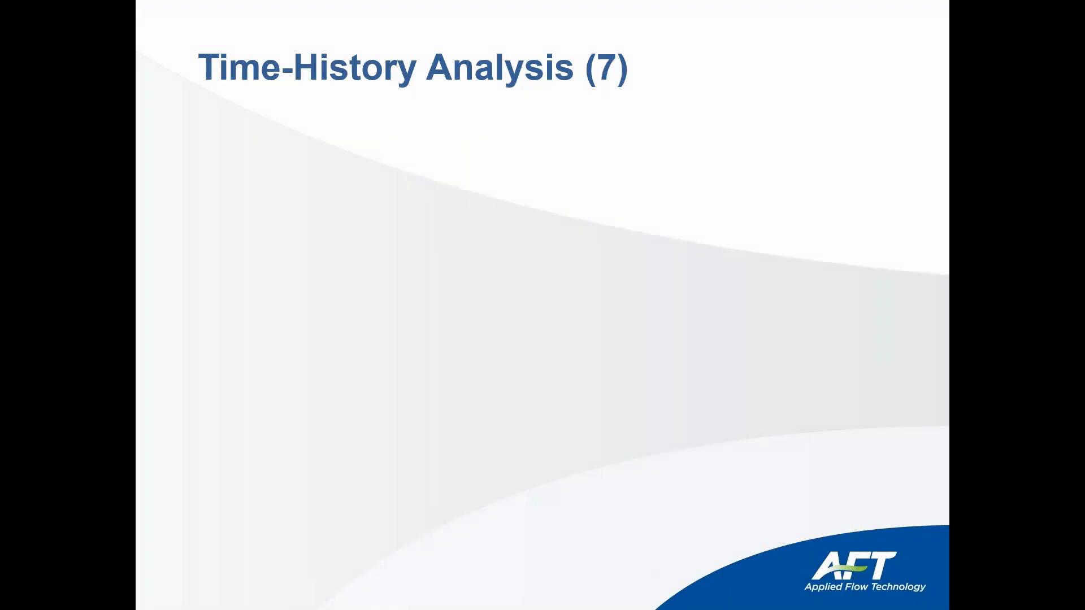
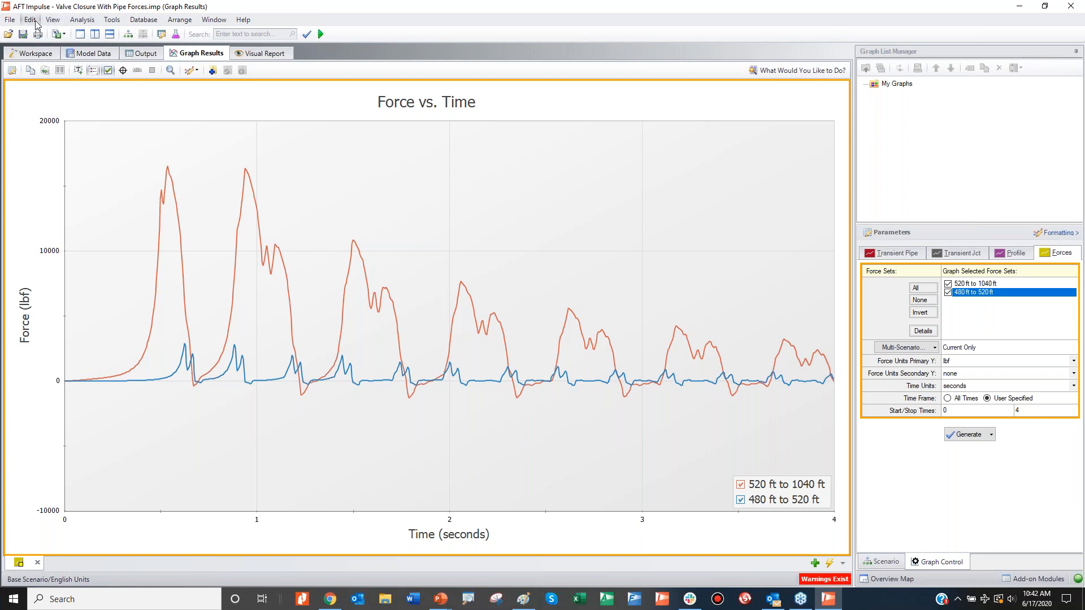
Step: Open the CAESAR II force file export and examine the force unit vector columns in the list of force sets
{"action": "left_click", "coordinate": [82, 20]}
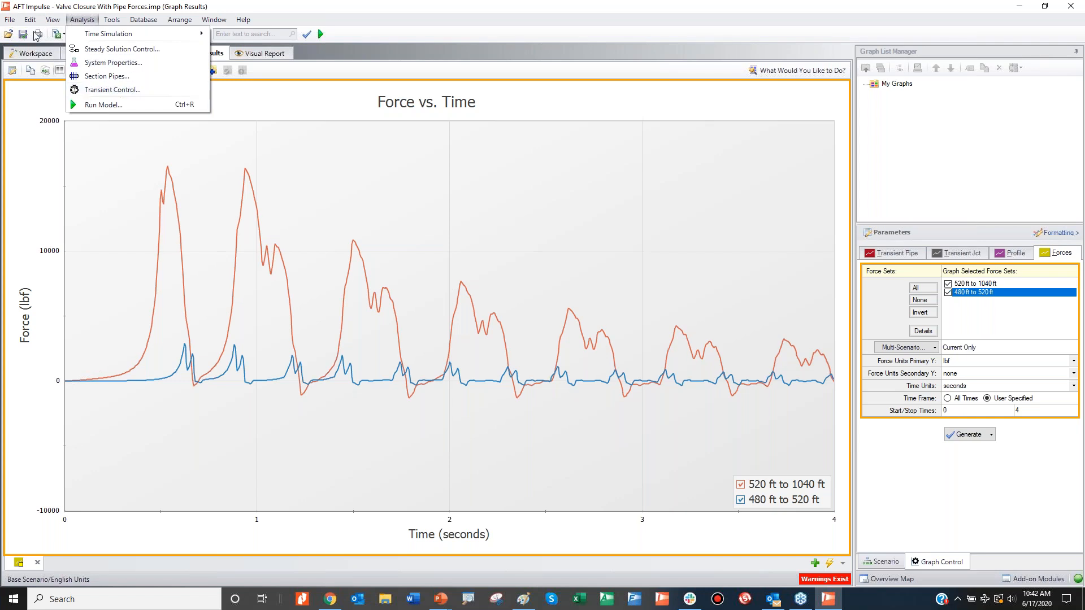
{"action": "left_click", "coordinate": [10, 20]}
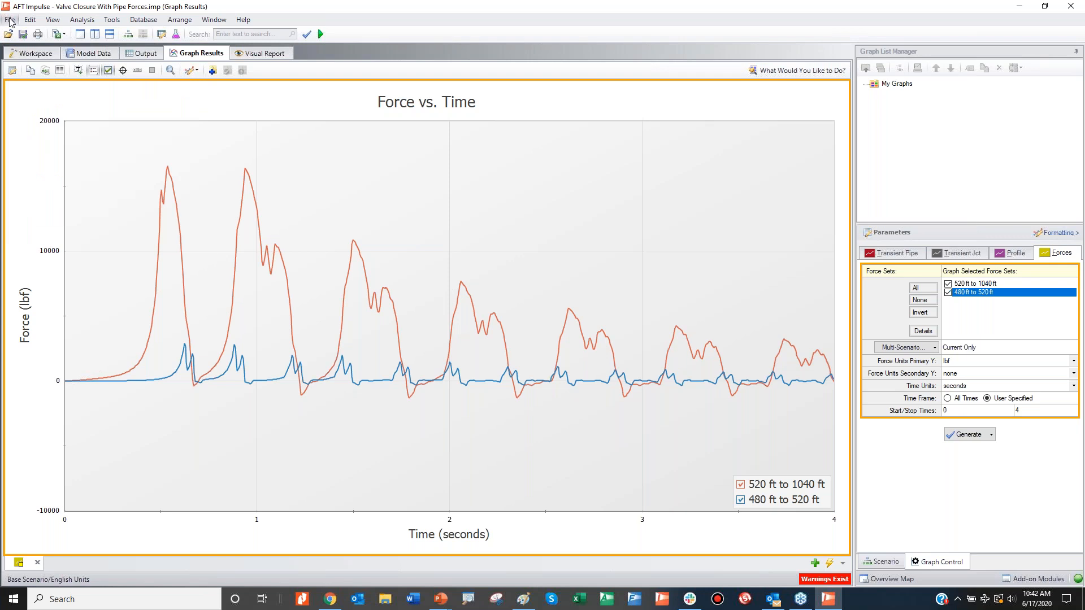
{"action": "left_click", "coordinate": [10, 21]}
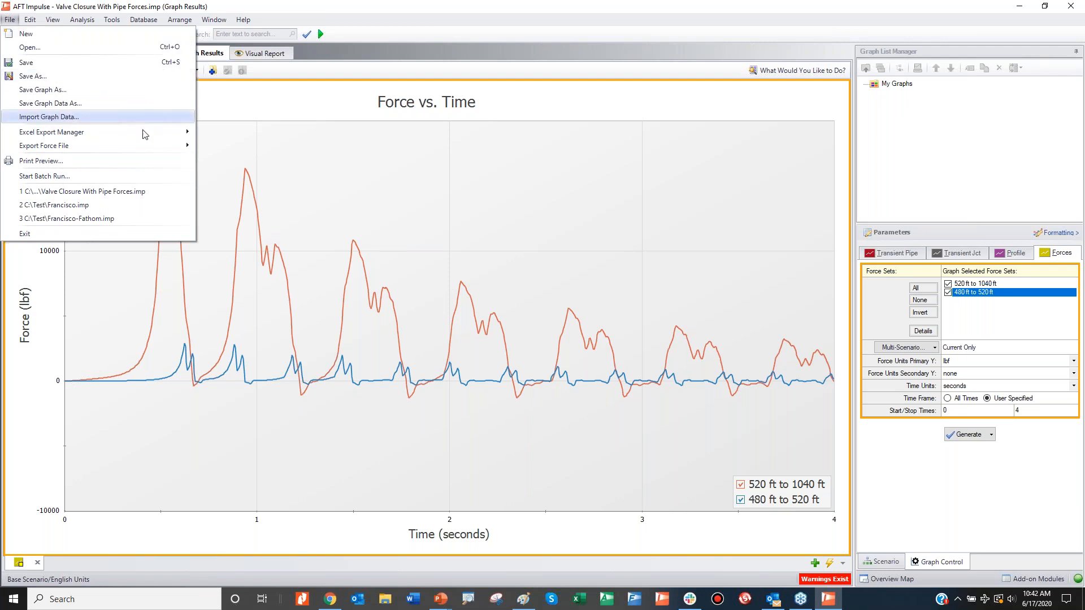
{"action": "mouse_move", "coordinate": [141, 140]}
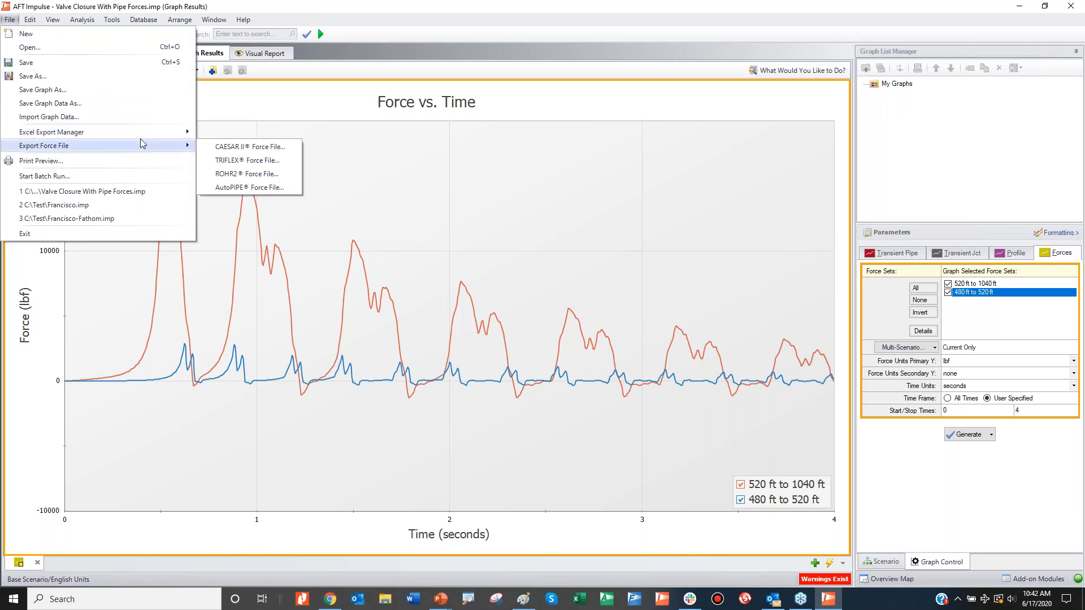
{"action": "left_click", "coordinate": [230, 151]}
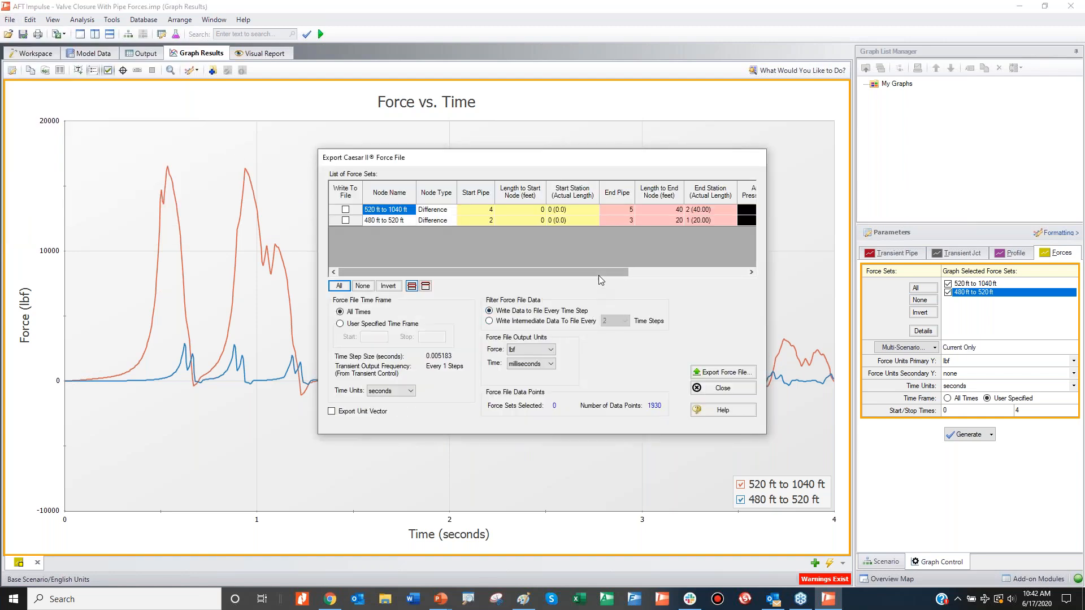
{"action": "left_click_drag", "start_coordinate": [598, 277], "coordinate": [741, 286]}
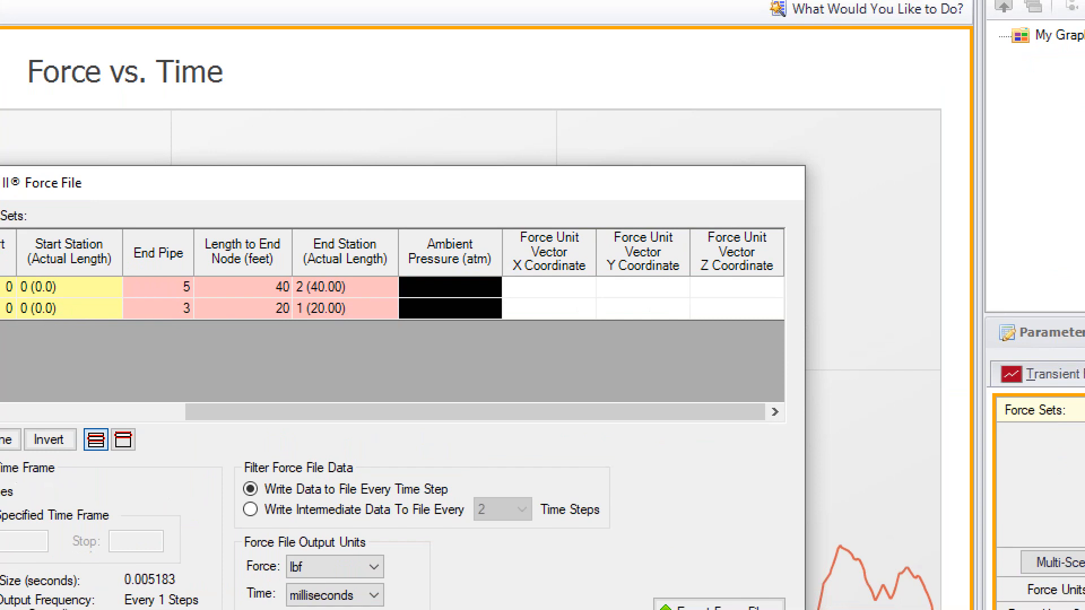
Step: Mark the X, Y and Z force unit vector coordinate columns on screen, clear the marks and close the export without writing a file
{"action": "mouse_move", "coordinate": [499, 258]}
{"action": "left_mouse_down"}
{"action": "mouse_move", "coordinate": [539, 288]}
{"action": "mouse_move", "coordinate": [547, 248]}
{"action": "mouse_move", "coordinate": [510, 268]}
{"action": "left_mouse_up"}
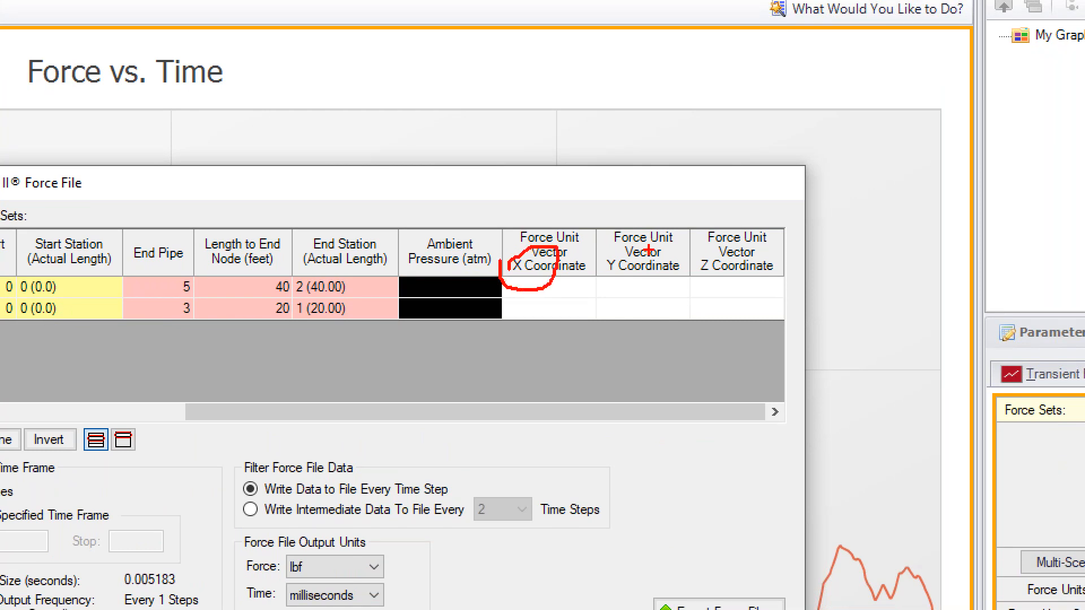
{"action": "mouse_move", "coordinate": [641, 229]}
{"action": "left_mouse_down"}
{"action": "mouse_move", "coordinate": [565, 288]}
{"action": "mouse_move", "coordinate": [637, 272]}
{"action": "left_mouse_up"}
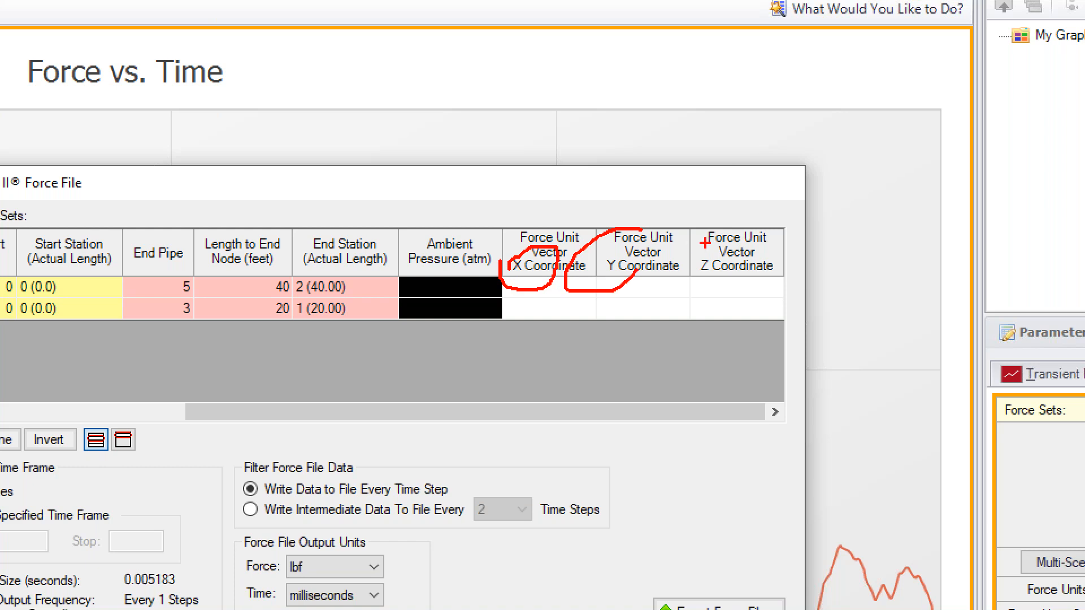
{"action": "mouse_move", "coordinate": [725, 227]}
{"action": "left_mouse_down"}
{"action": "mouse_move", "coordinate": [678, 249]}
{"action": "mouse_move", "coordinate": [675, 282]}
{"action": "mouse_move", "coordinate": [713, 285]}
{"action": "mouse_move", "coordinate": [734, 260]}
{"action": "left_mouse_up"}
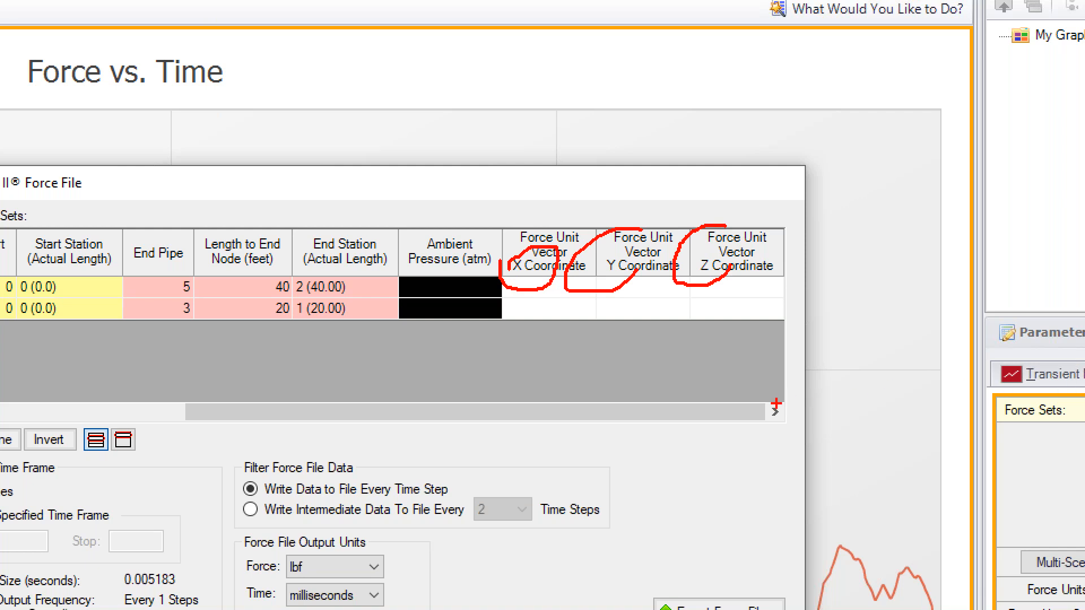
{"action": "key", "text": "Escape"}
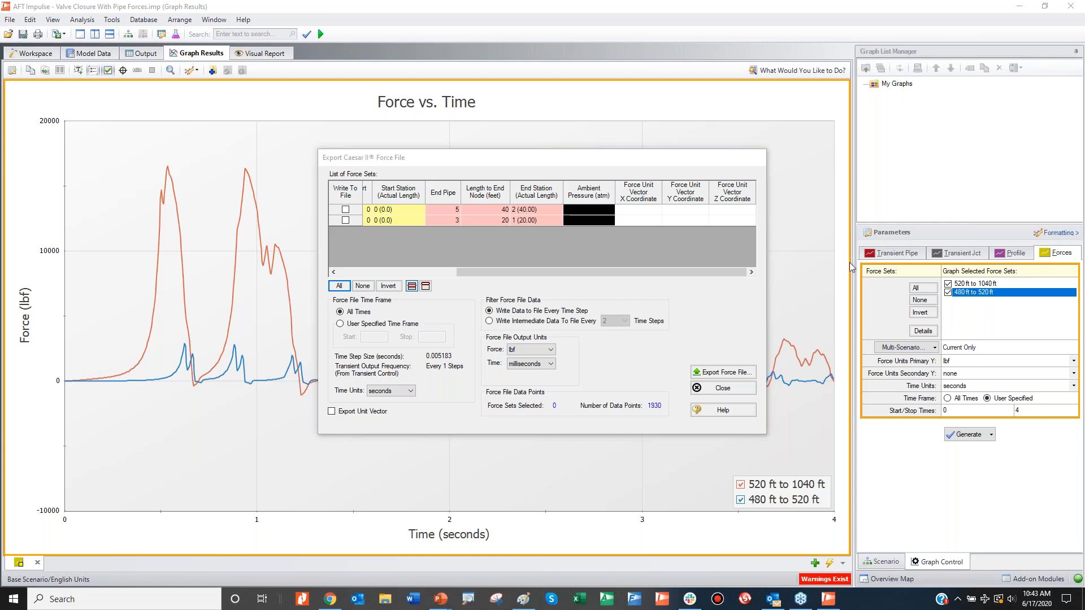
{"action": "left_click", "coordinate": [46, 55]}
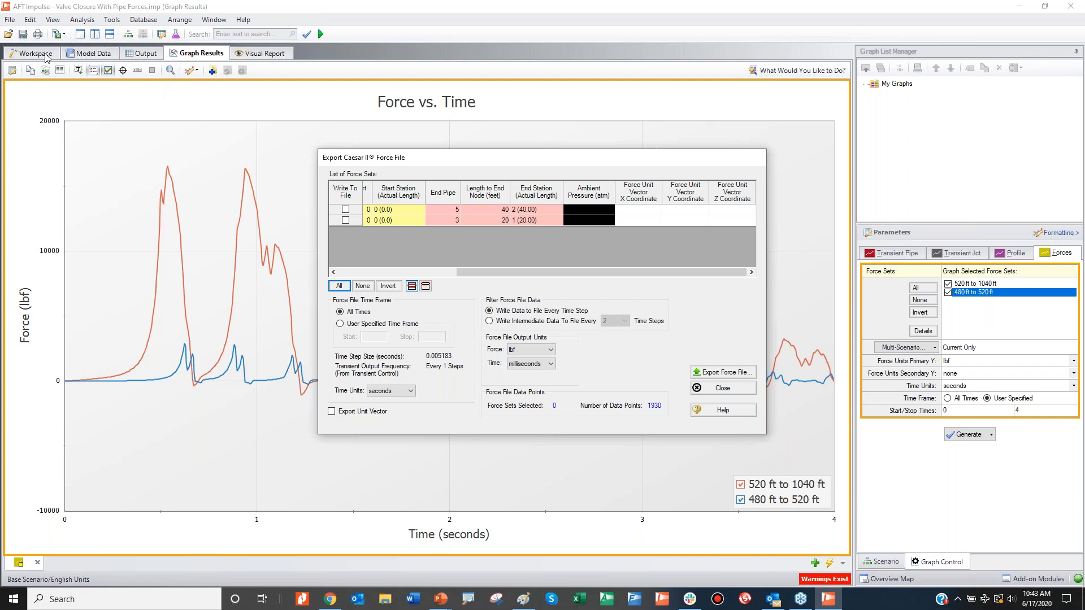
{"action": "left_click", "coordinate": [722, 387]}
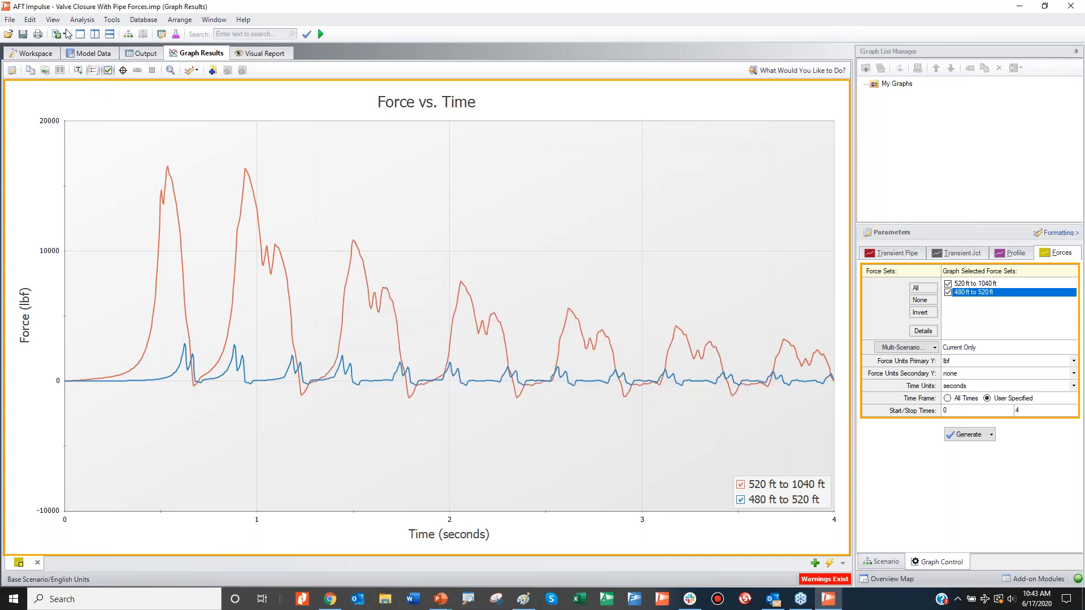
Step: Return to the workspace and display the force set definitions in Transient Control, moving the dialog aside from the pipe layout
{"action": "left_click", "coordinate": [33, 52]}
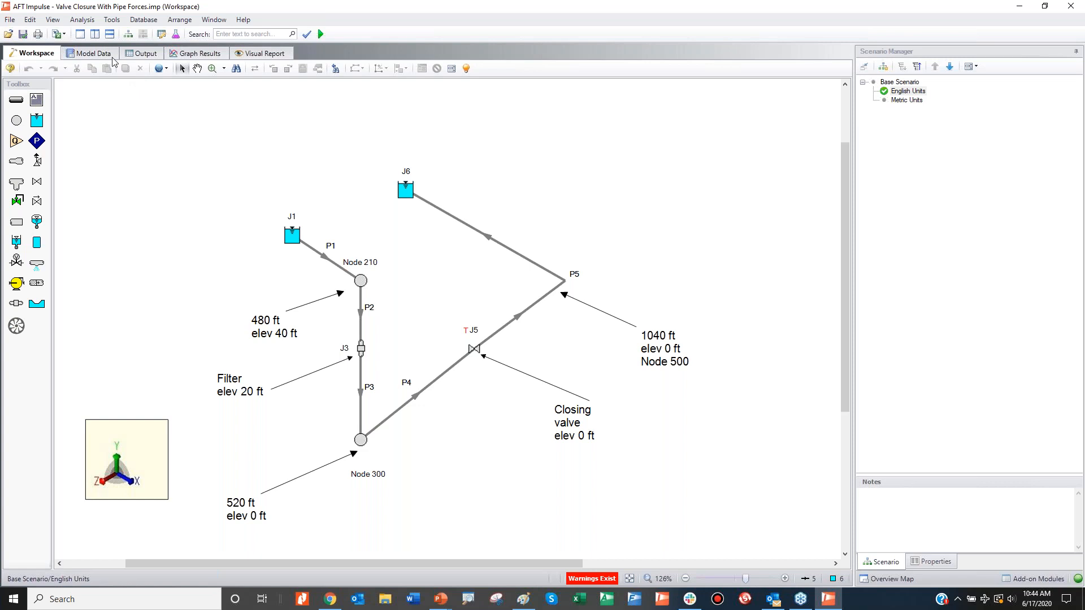
{"action": "left_click", "coordinate": [83, 20]}
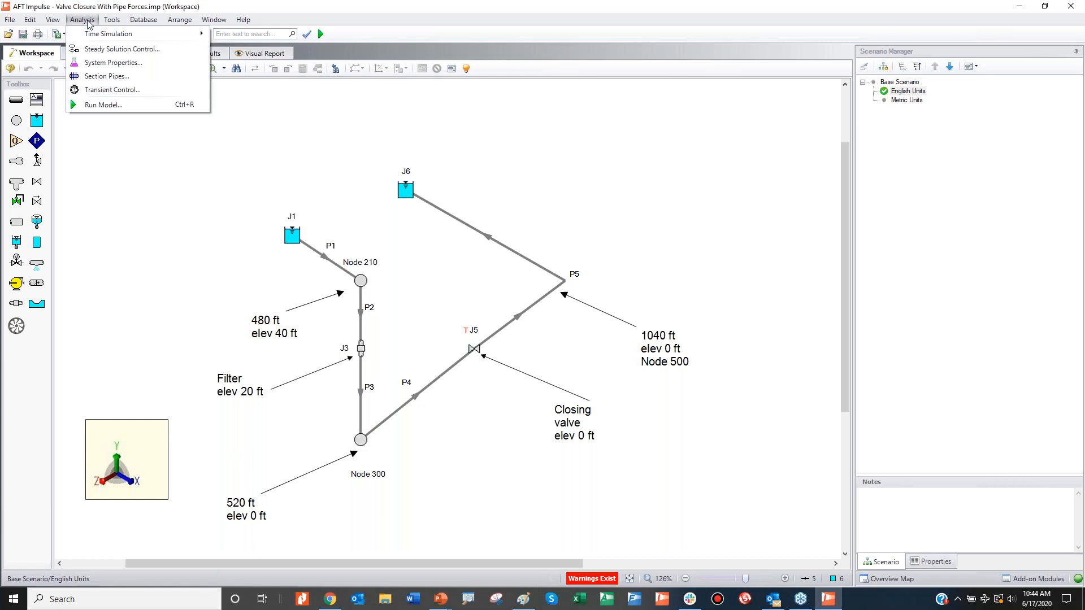
{"action": "left_click", "coordinate": [99, 89]}
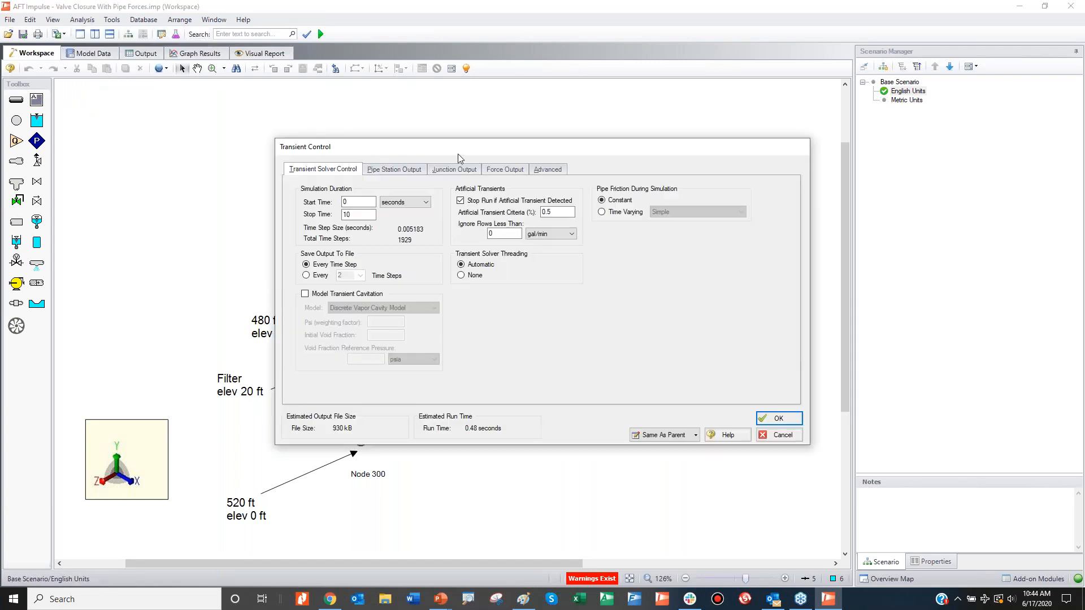
{"action": "left_click", "coordinate": [507, 171]}
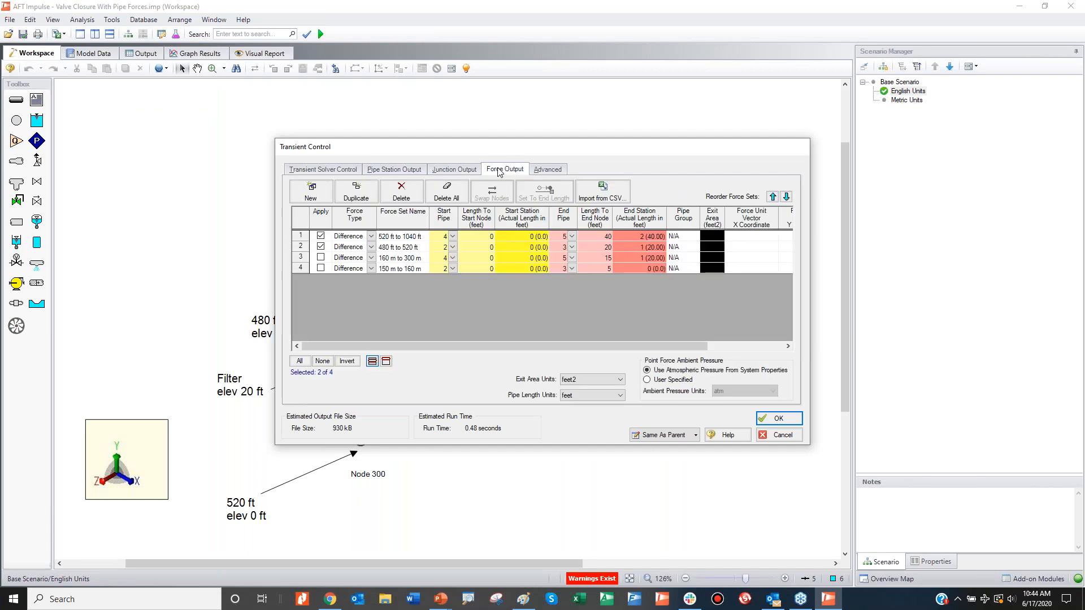
{"action": "left_click_drag", "start_coordinate": [437, 146], "coordinate": [332, 95]}
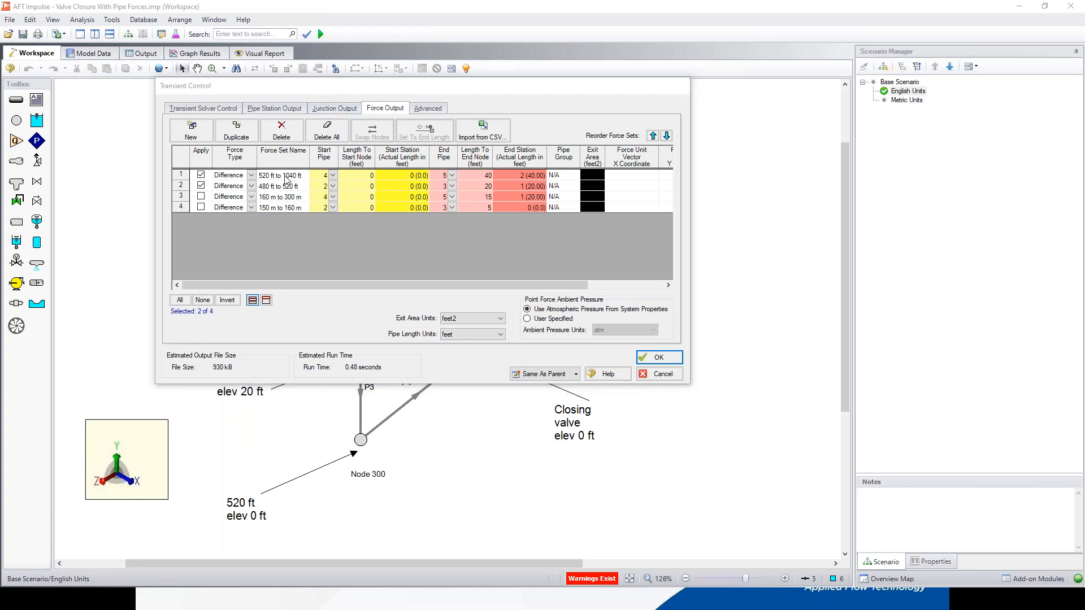
Step: Review the available force types and start pipes for the 520 ft to 1040 ft force set without changing them
{"action": "left_click", "coordinate": [252, 175]}
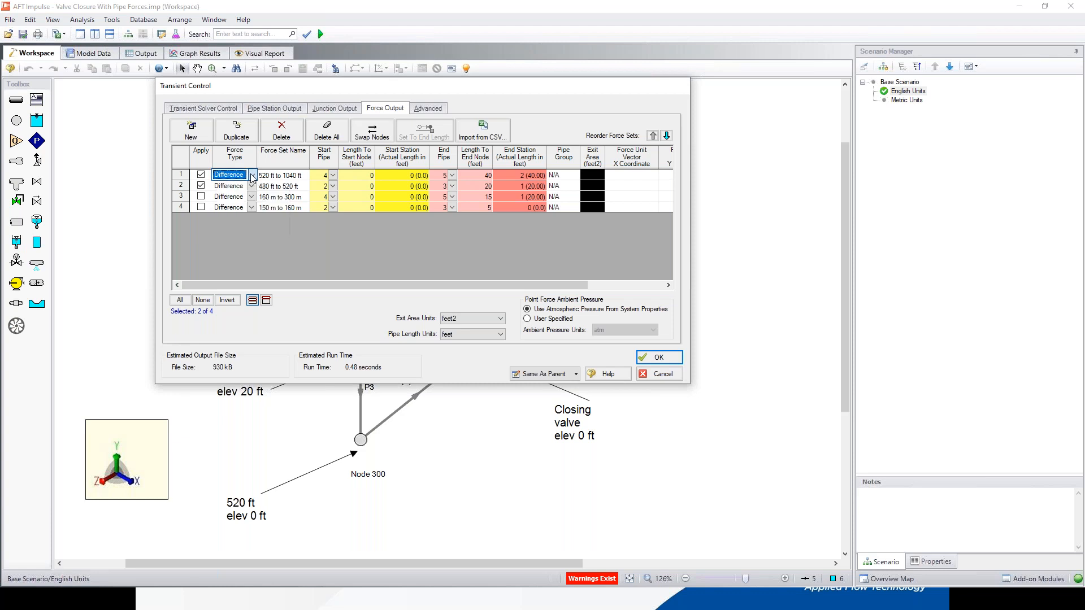
{"action": "left_click", "coordinate": [252, 175]}
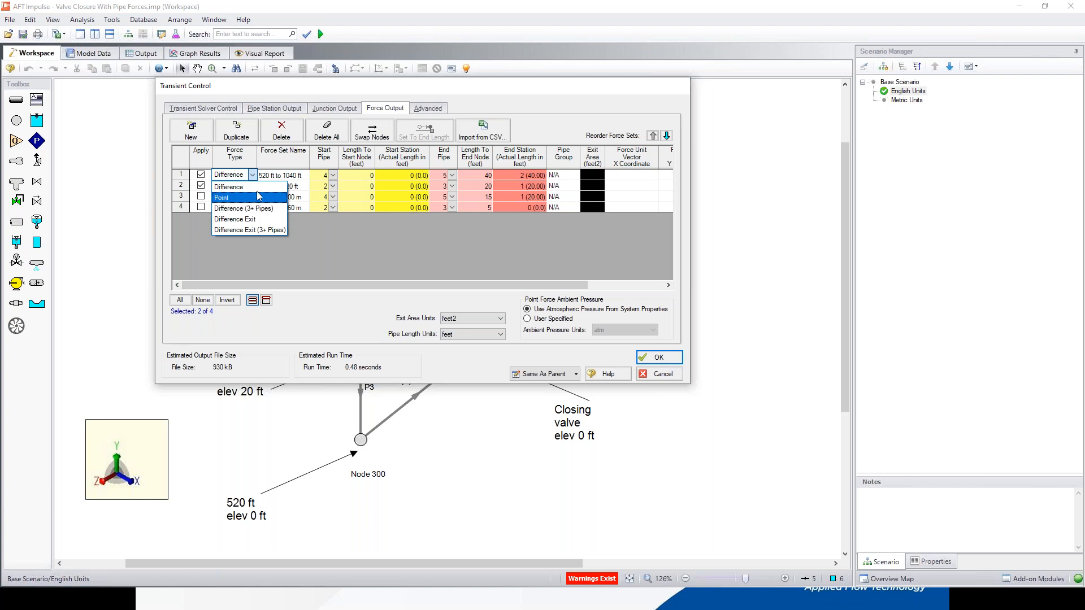
{"action": "left_click", "coordinate": [279, 164]}
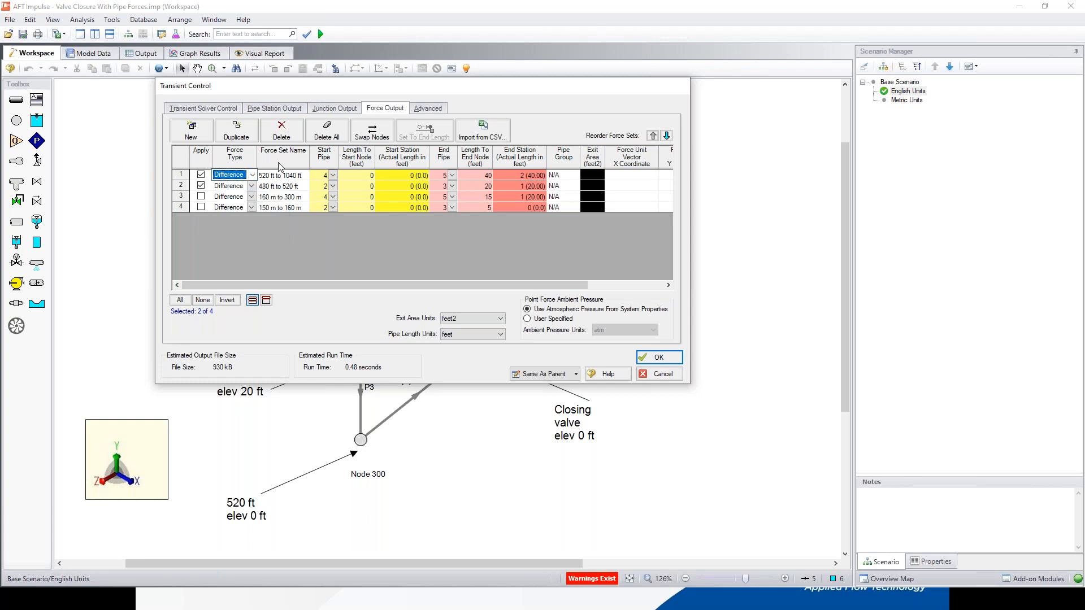
{"action": "left_click", "coordinate": [356, 176]}
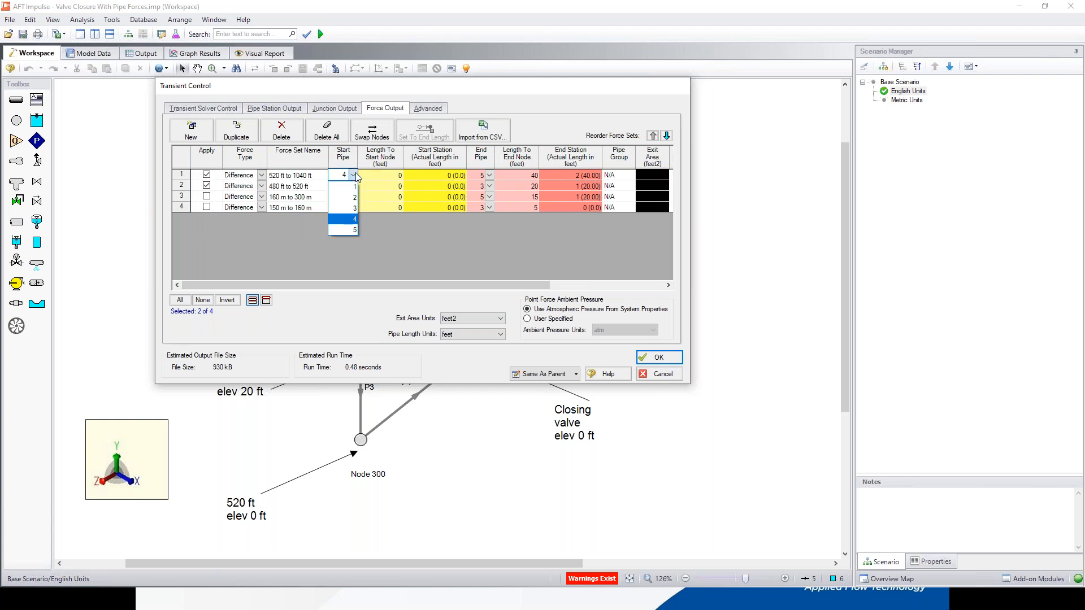
{"action": "left_click", "coordinate": [399, 177]}
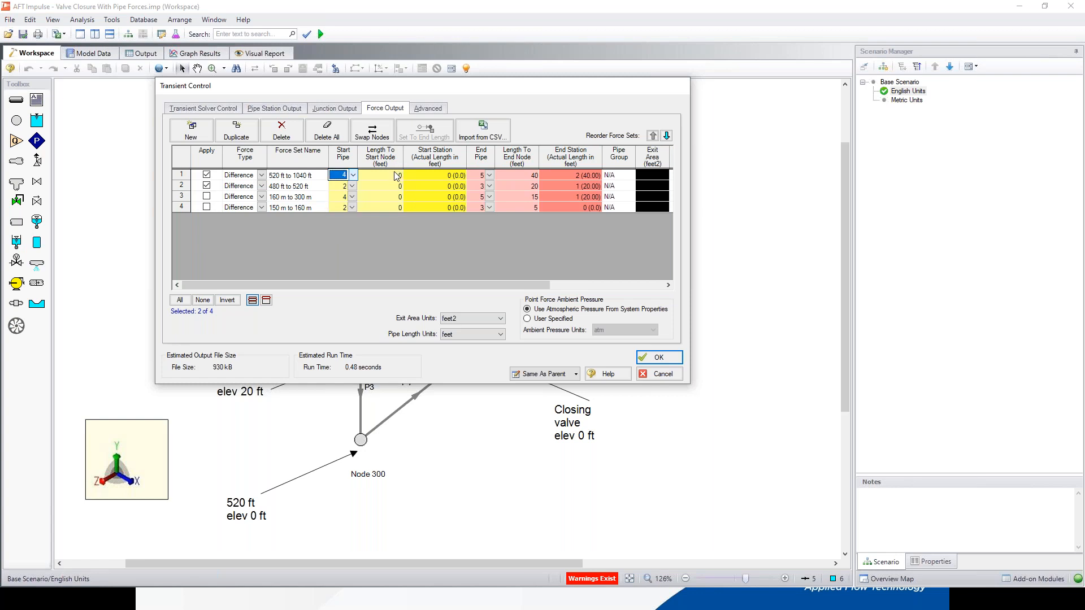
Step: Try the Point force type on the 520 ft to 1040 ft set, switch back to Difference with start pipe 4 and discard the changes
{"action": "left_click", "coordinate": [261, 176]}
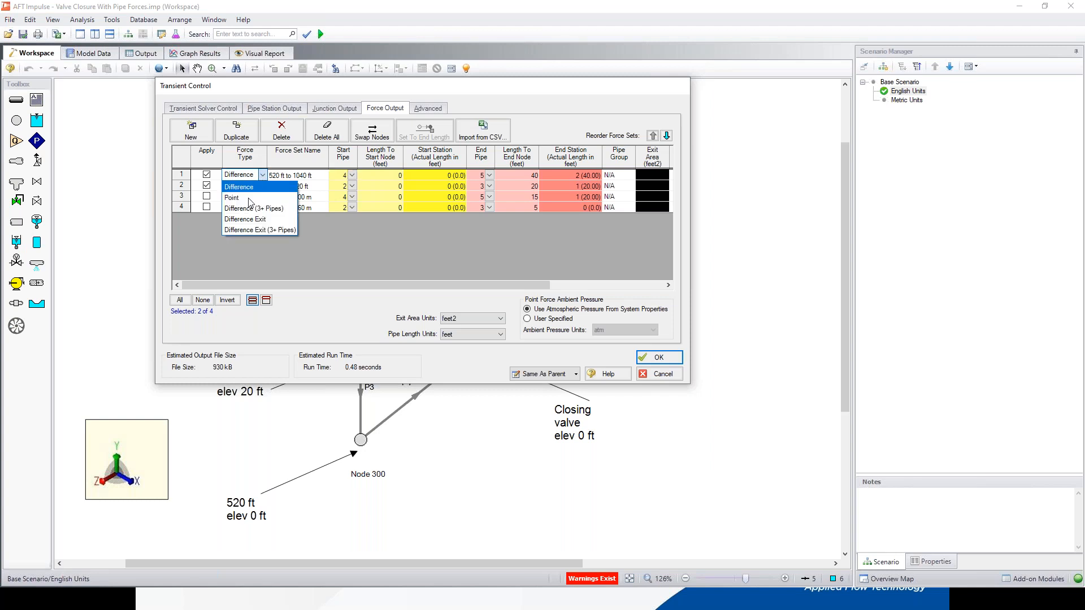
{"action": "left_click", "coordinate": [252, 202]}
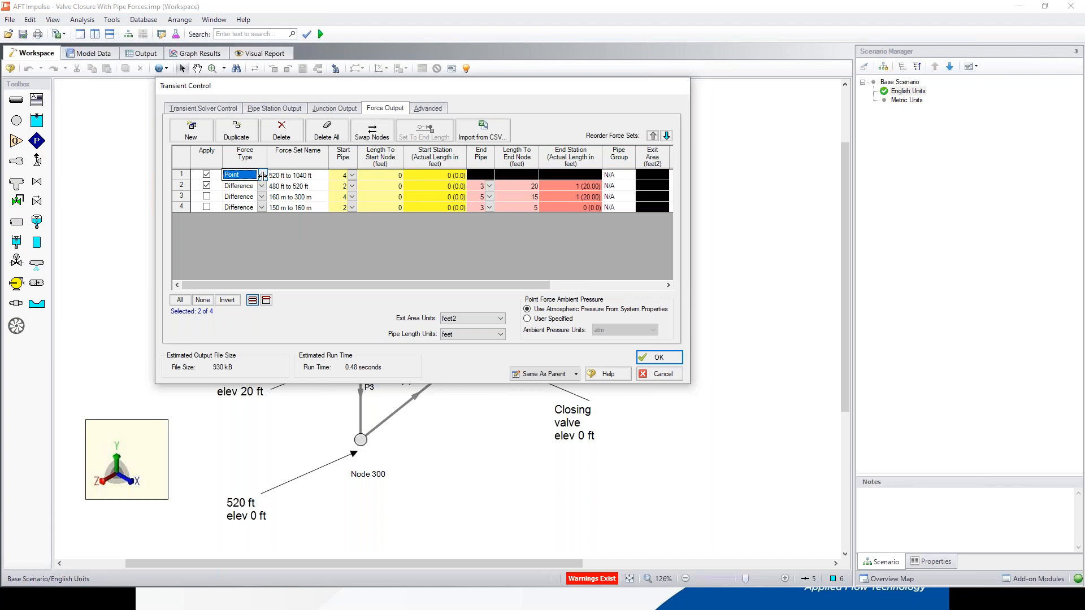
{"action": "left_click", "coordinate": [263, 176]}
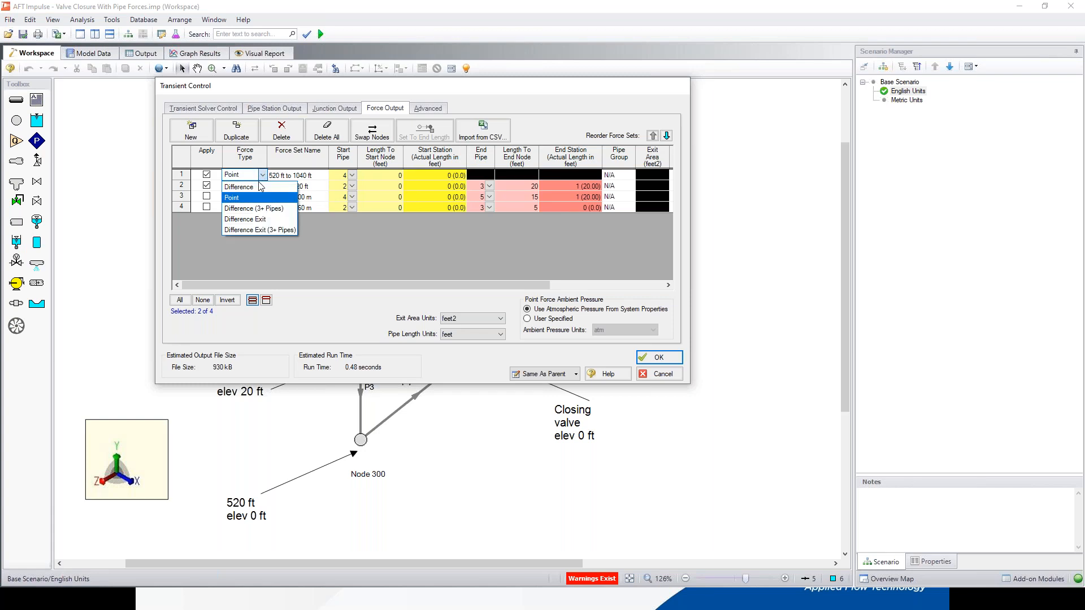
{"action": "left_click", "coordinate": [257, 189]}
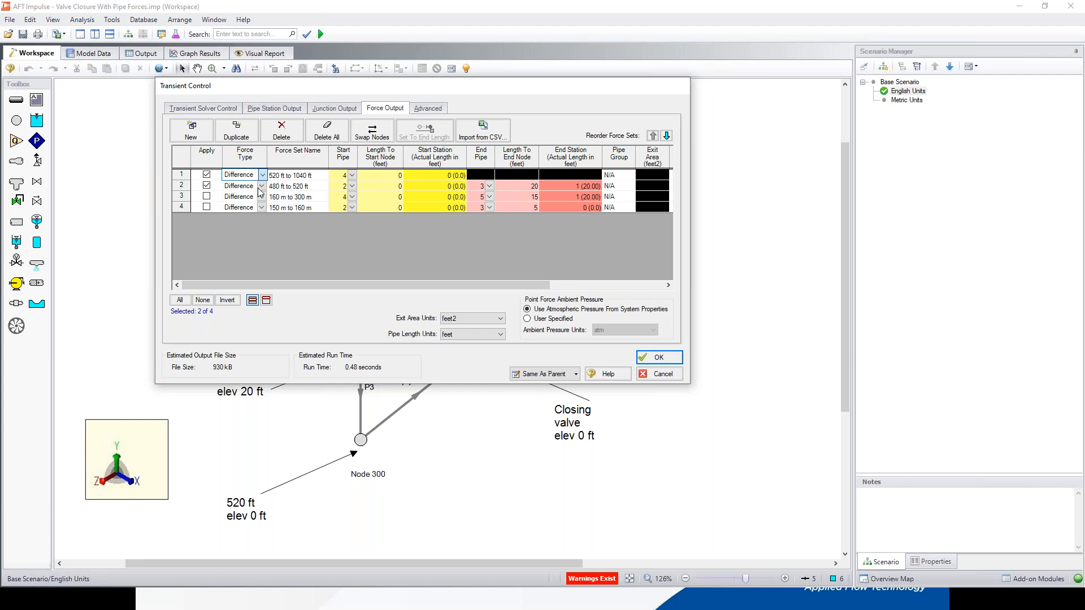
{"action": "left_click", "coordinate": [352, 176]}
{"action": "left_click", "coordinate": [353, 177]}
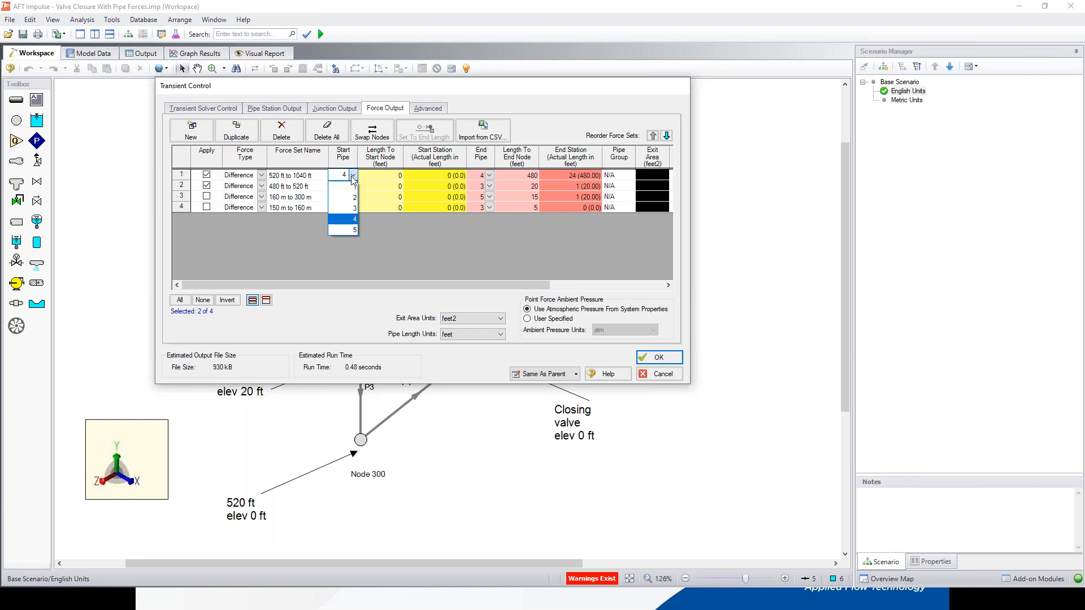
{"action": "left_click", "coordinate": [342, 219]}
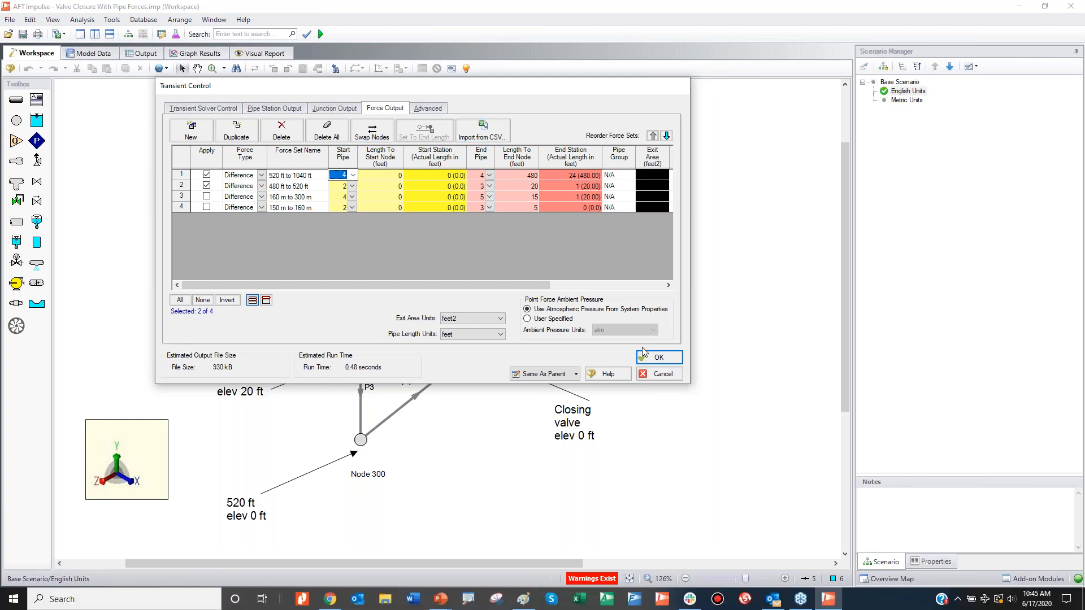
{"action": "left_click", "coordinate": [658, 376]}
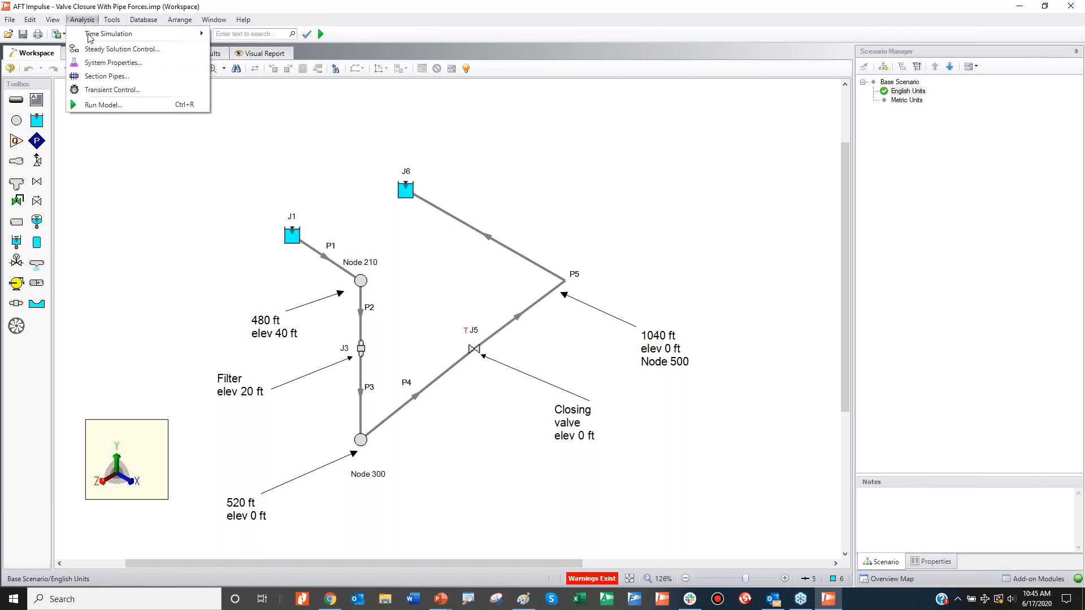
Step: Reopen Transient Control to review the force set definitions beside the pipe layout, and close it without saving
{"action": "left_click", "coordinate": [107, 90]}
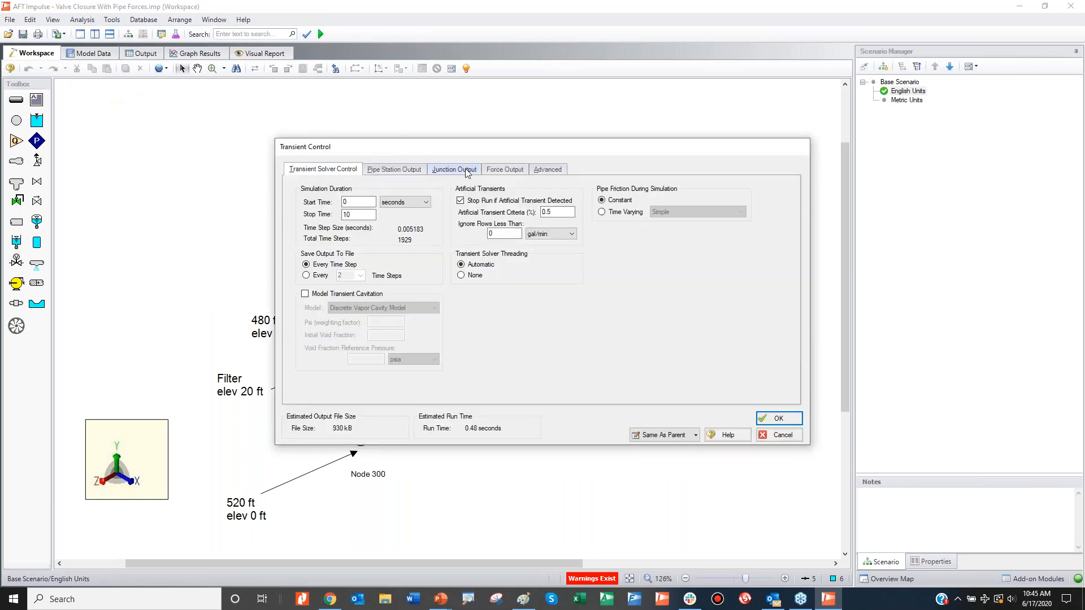
{"action": "left_click", "coordinate": [493, 168]}
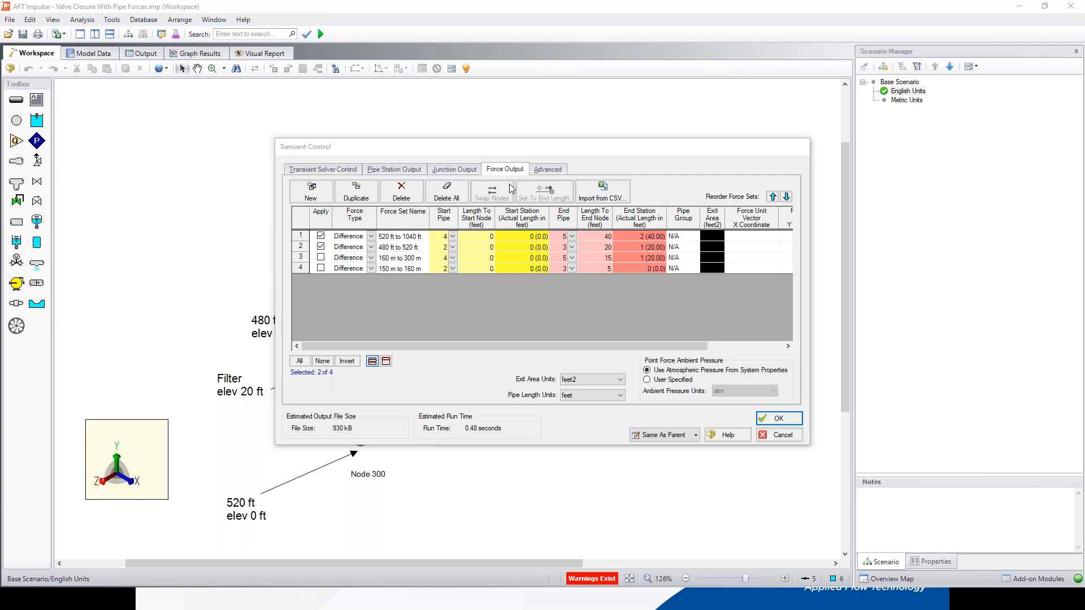
{"action": "left_click_drag", "start_coordinate": [523, 147], "coordinate": [336, 91]}
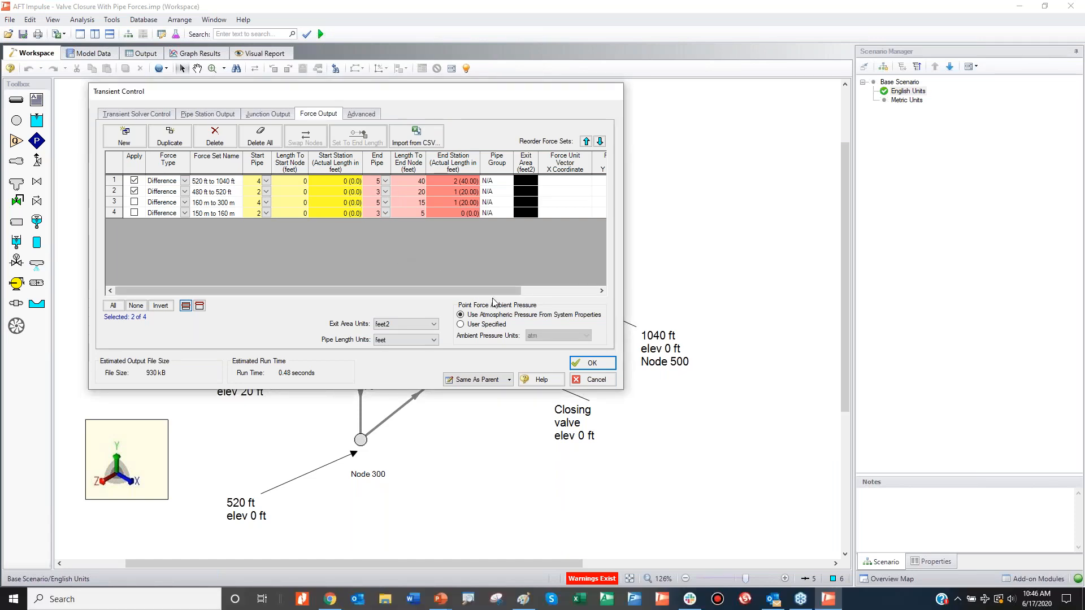
{"action": "left_click", "coordinate": [588, 384]}
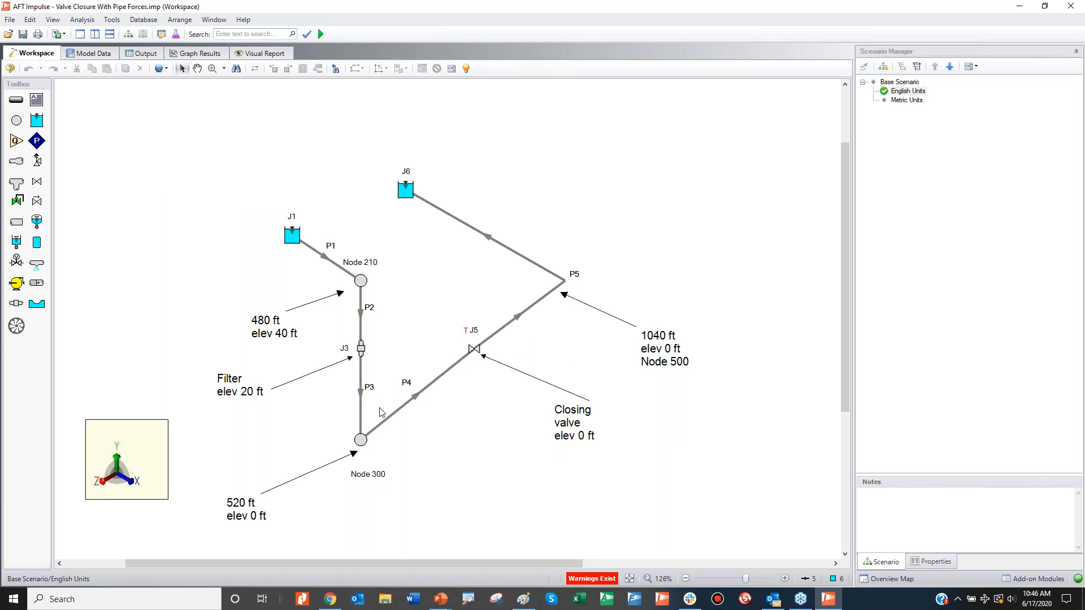
Step: Mark Node 300, the 1040 ft bend, pipe P5 and the closing valve on the workspace layout, and clear the marks
{"action": "mouse_move", "coordinate": [374, 416]}
{"action": "left_mouse_down"}
{"action": "mouse_move", "coordinate": [346, 452]}
{"action": "mouse_move", "coordinate": [378, 431]}
{"action": "left_mouse_up"}
{"action": "mouse_move", "coordinate": [559, 272]}
{"action": "left_mouse_down"}
{"action": "mouse_move", "coordinate": [557, 285]}
{"action": "mouse_move", "coordinate": [578, 293]}
{"action": "mouse_move", "coordinate": [559, 271]}
{"action": "left_mouse_up"}
{"action": "left_click_drag", "start_coordinate": [490, 238], "coordinate": [511, 230]}
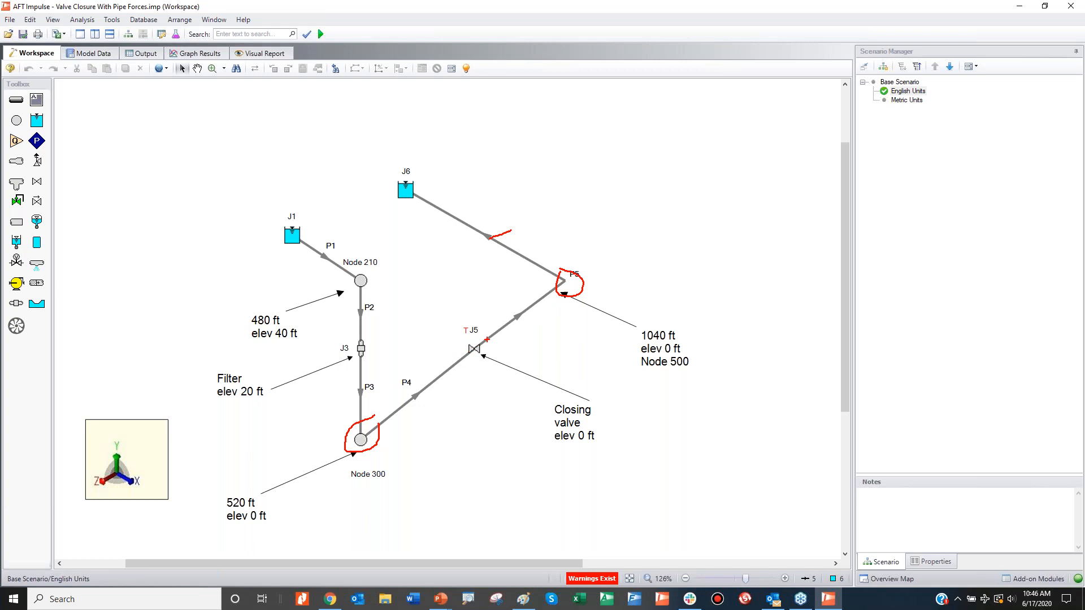
{"action": "mouse_move", "coordinate": [487, 337]}
{"action": "left_mouse_down"}
{"action": "mouse_move", "coordinate": [471, 328]}
{"action": "mouse_move", "coordinate": [447, 343]}
{"action": "mouse_move", "coordinate": [445, 365]}
{"action": "mouse_move", "coordinate": [460, 379]}
{"action": "mouse_move", "coordinate": [501, 366]}
{"action": "left_mouse_up"}
{"action": "key", "text": "Escape"}
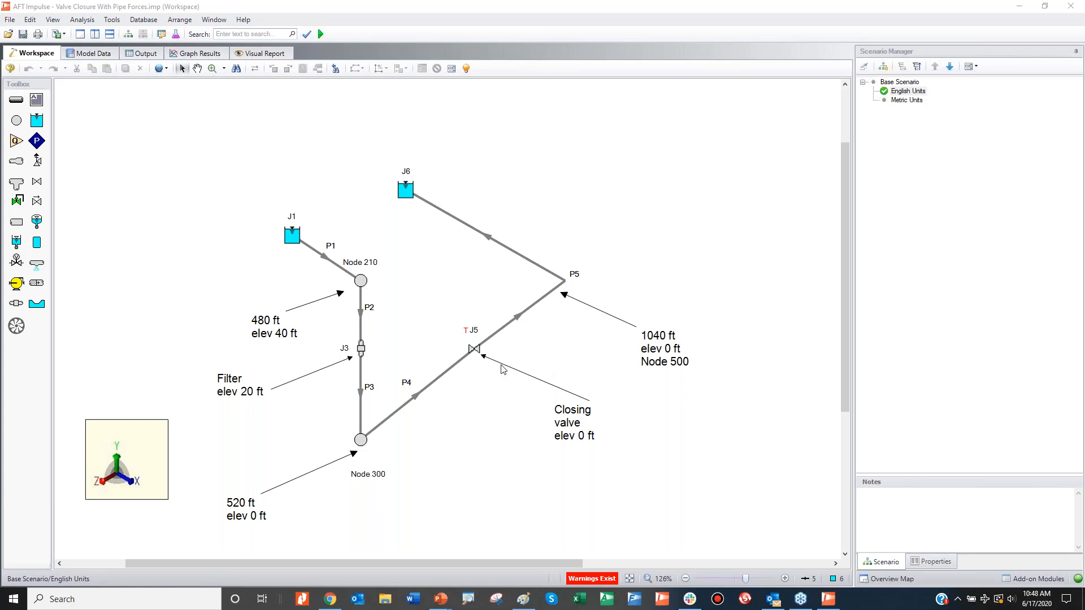
{"action": "left_click", "coordinate": [238, 250]}
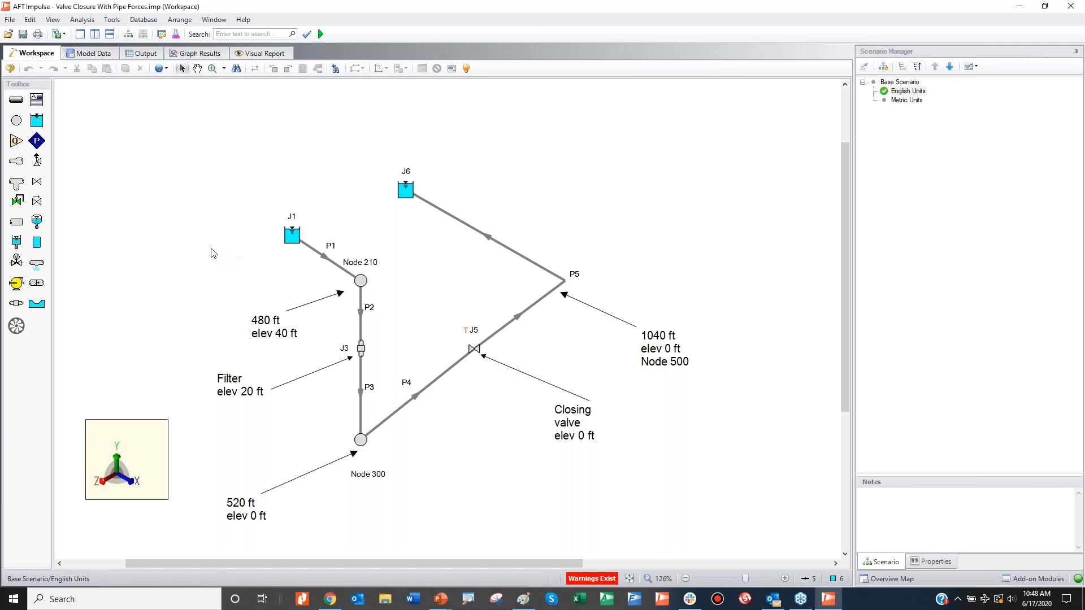
{"action": "double_click", "coordinate": [504, 242]}
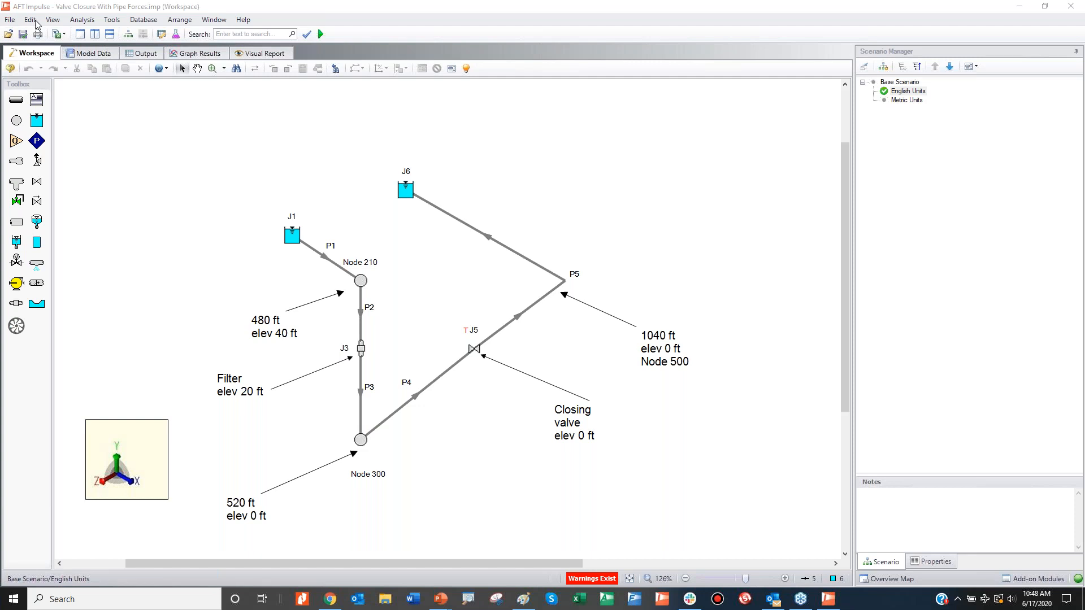
Step: Try to import a piping layout from a CAESAR II Neutral File into the English Units scenario
{"action": "left_click", "coordinate": [10, 21]}
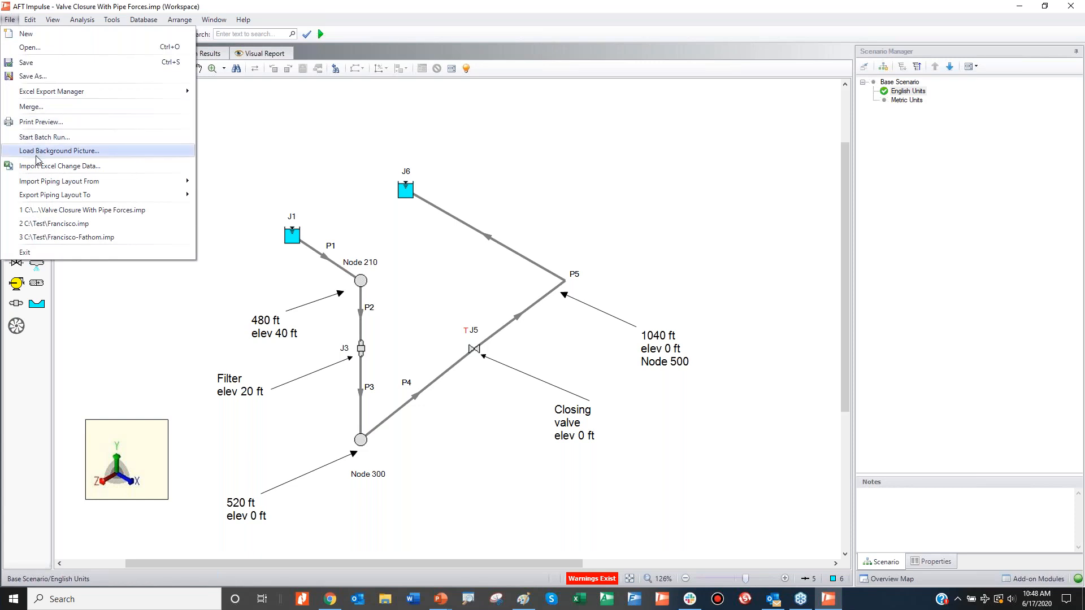
{"action": "mouse_move", "coordinate": [35, 195]}
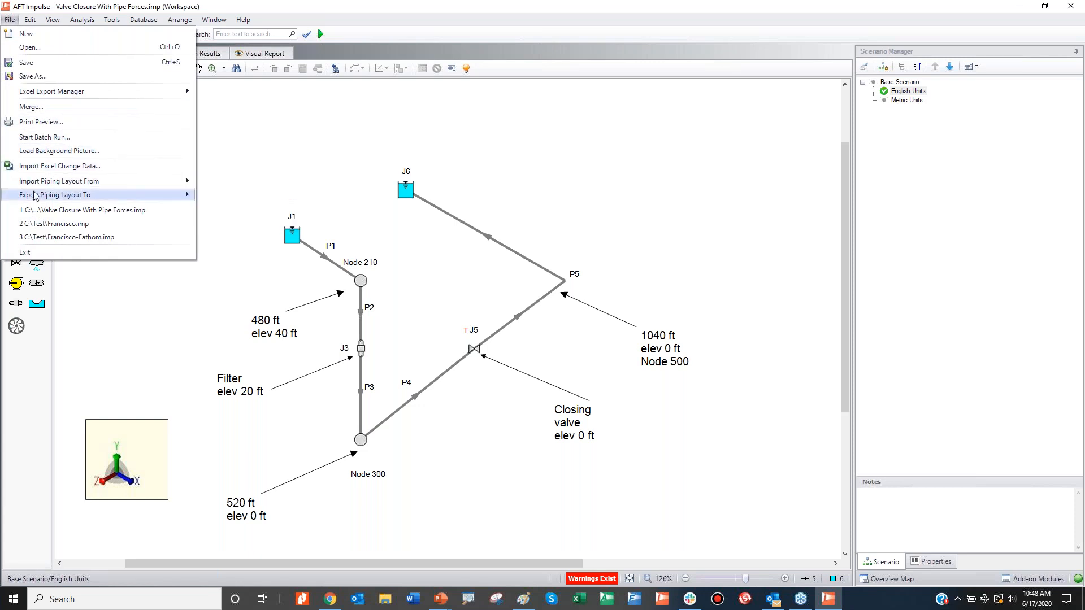
{"action": "mouse_move", "coordinate": [129, 187]}
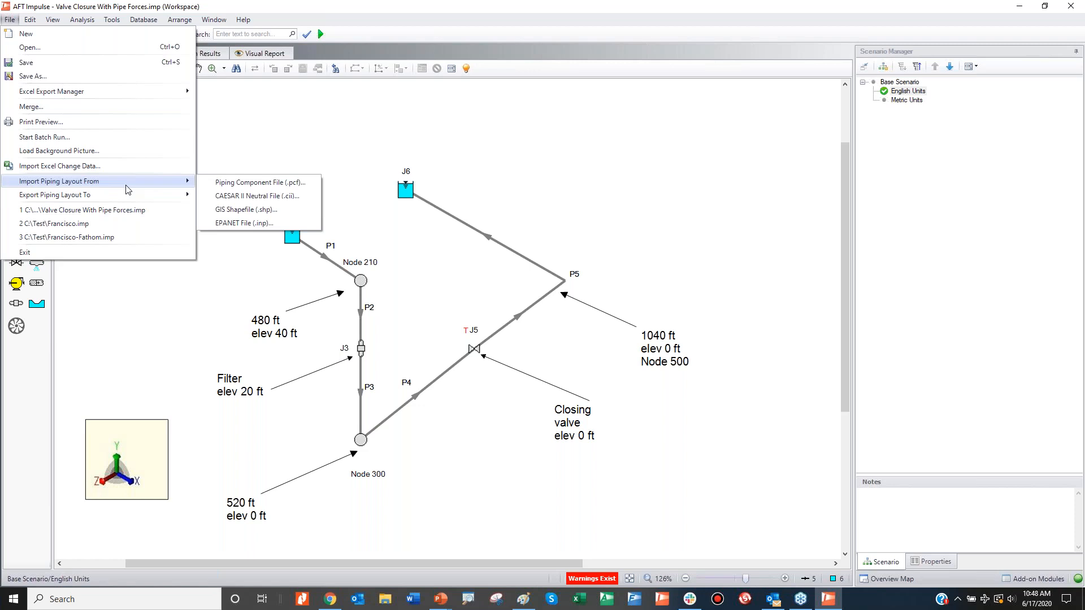
{"action": "left_click", "coordinate": [211, 198]}
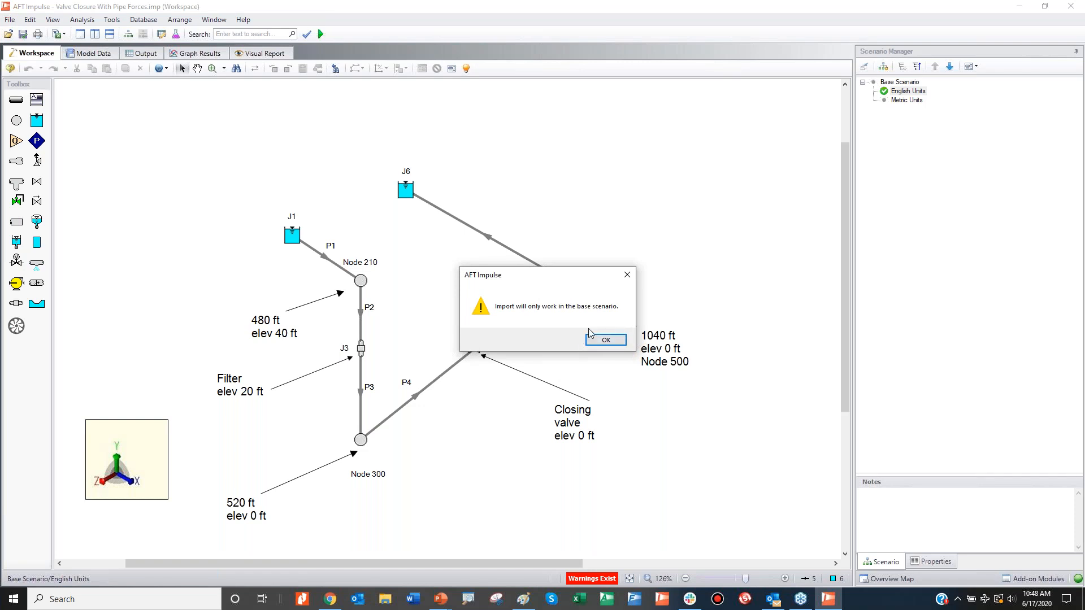
{"action": "left_click", "coordinate": [602, 341]}
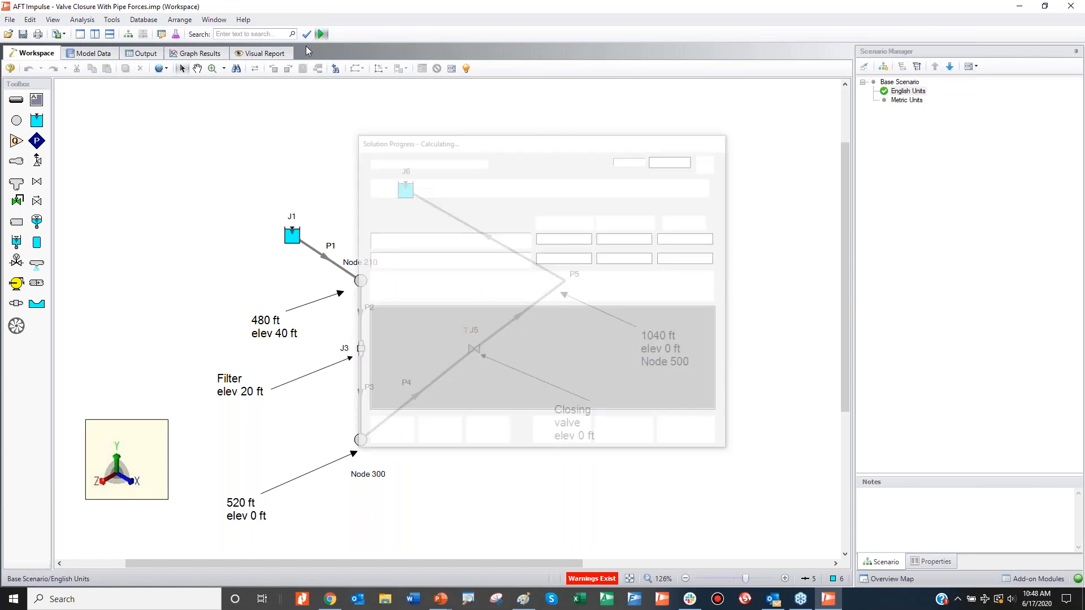
Step: Run the English Units scenario and open the CAESAR II force file export from its output
{"action": "left_click", "coordinate": [523, 188]}
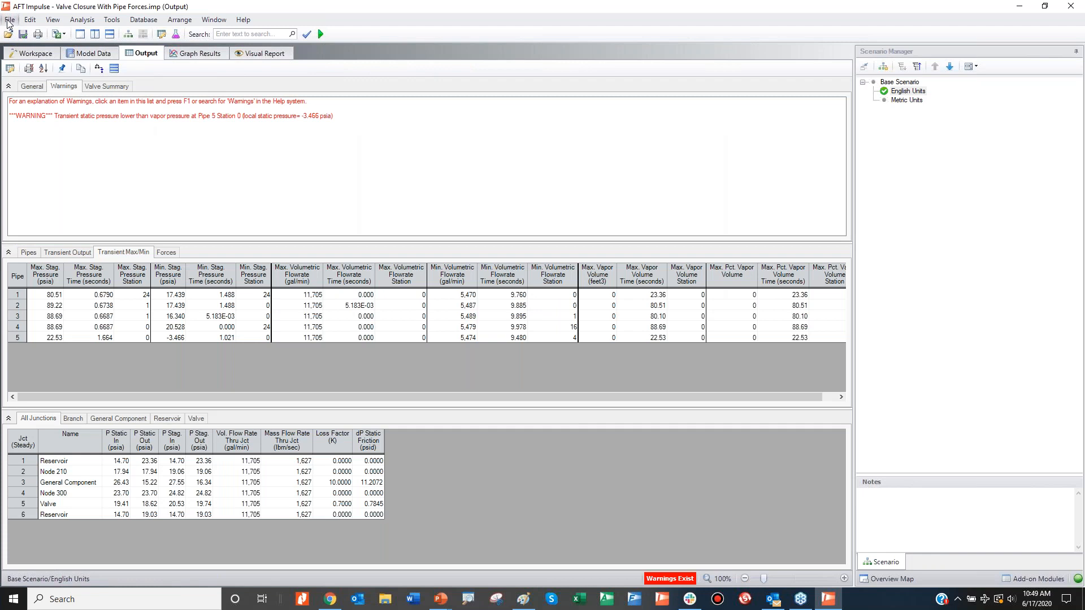
{"action": "left_click", "coordinate": [9, 20]}
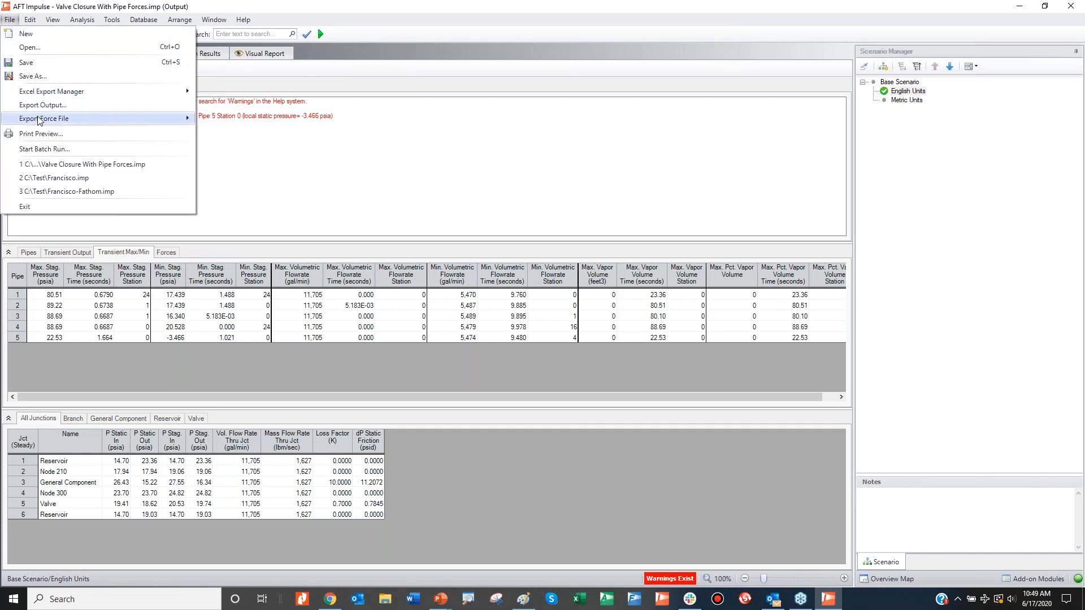
{"action": "mouse_move", "coordinate": [40, 121]}
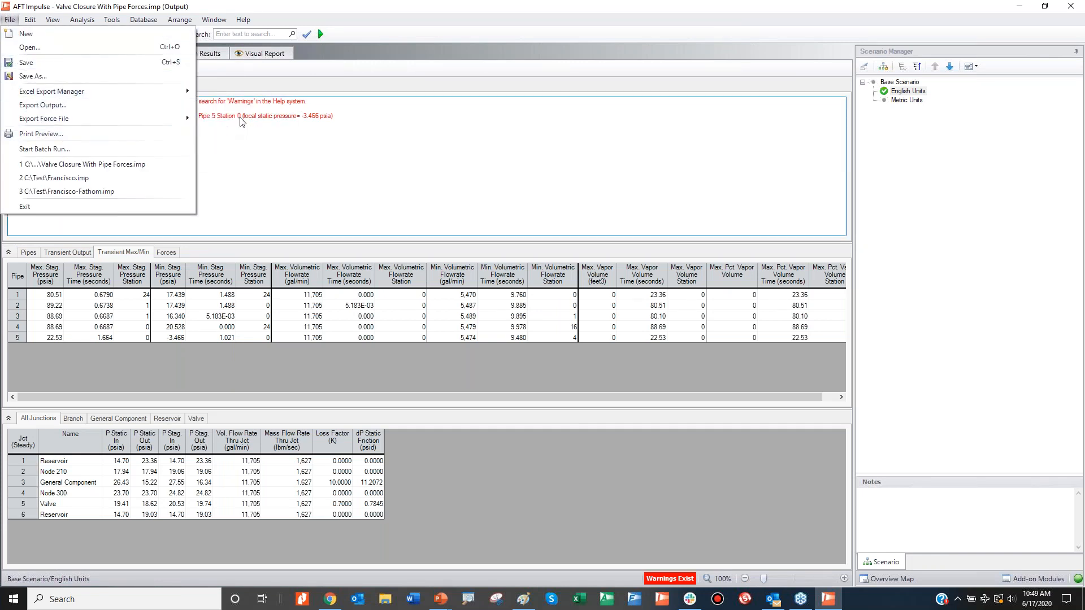
{"action": "mouse_move", "coordinate": [173, 121]}
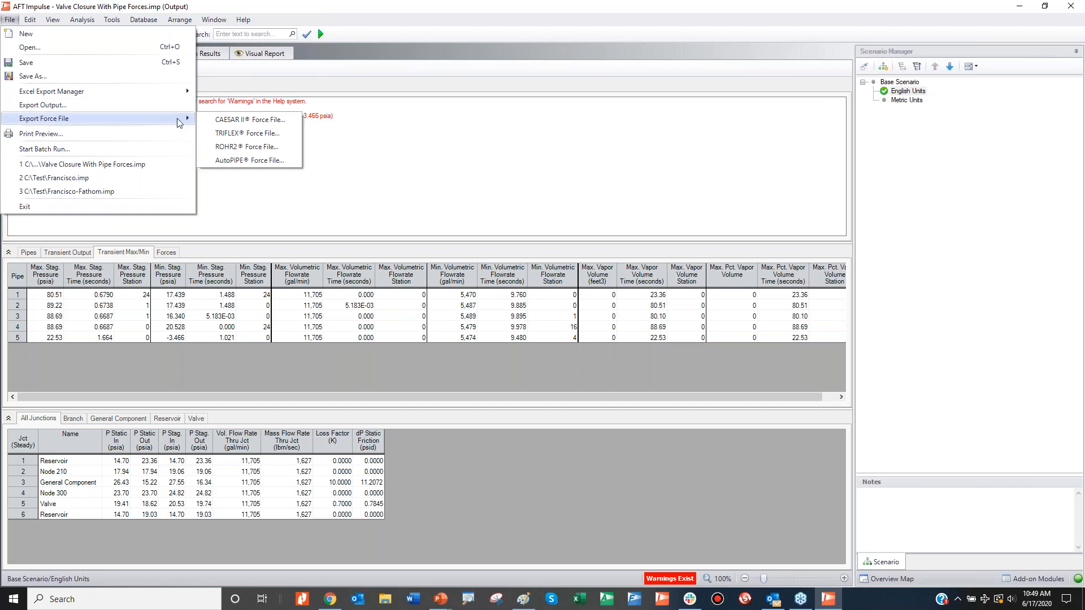
{"action": "left_click", "coordinate": [220, 124]}
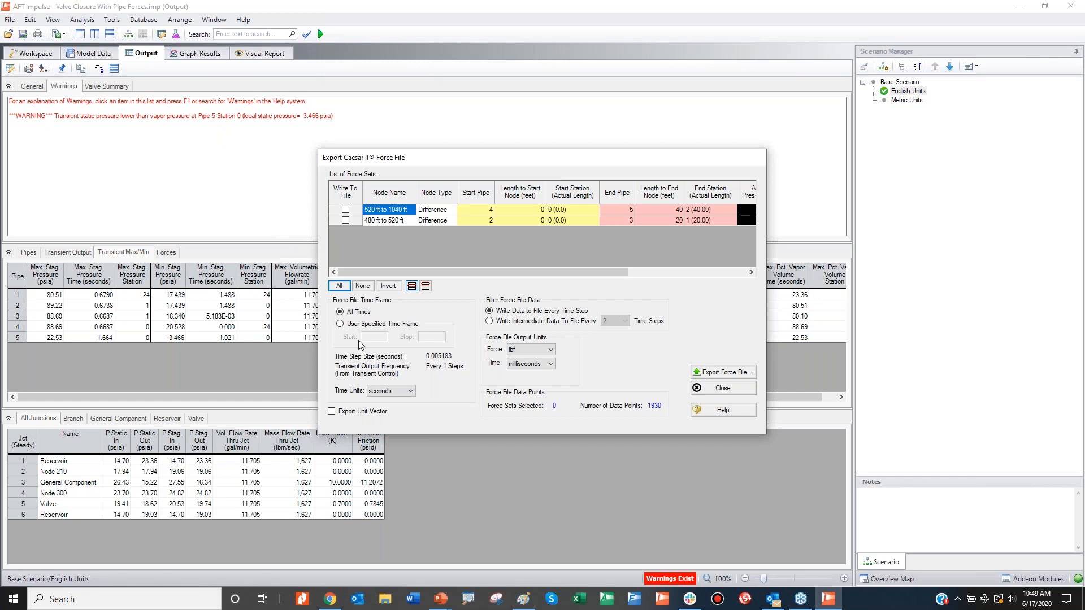
Step: Try seconds as the force file time unit and a user-specified time frame stopping at 5 seconds, and close the export without writing a file
{"action": "left_click", "coordinate": [540, 364]}
{"action": "left_click", "coordinate": [525, 403]}
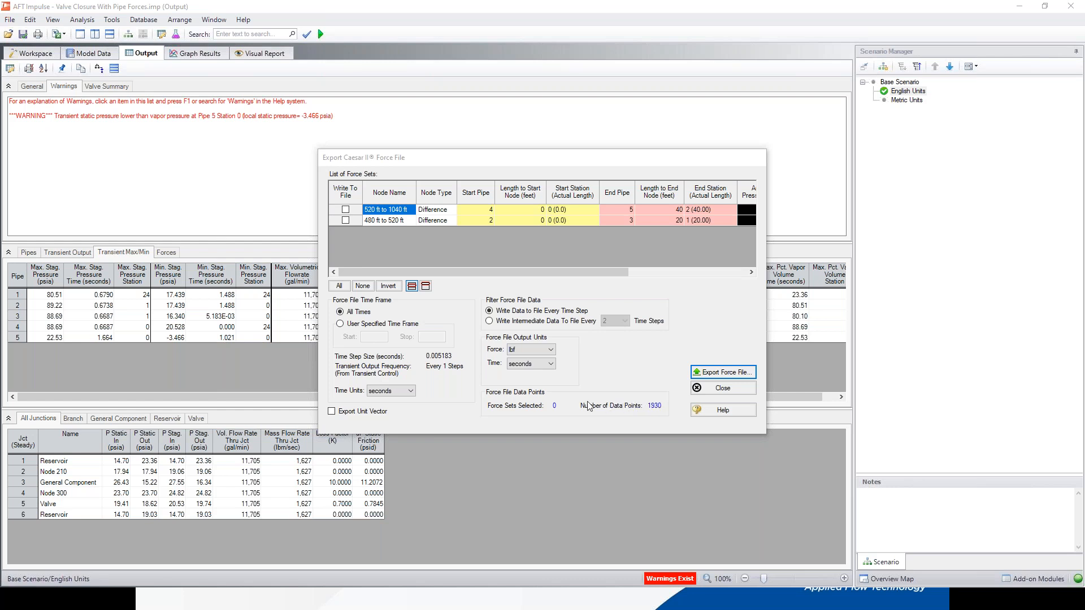
{"action": "left_click", "coordinate": [351, 326]}
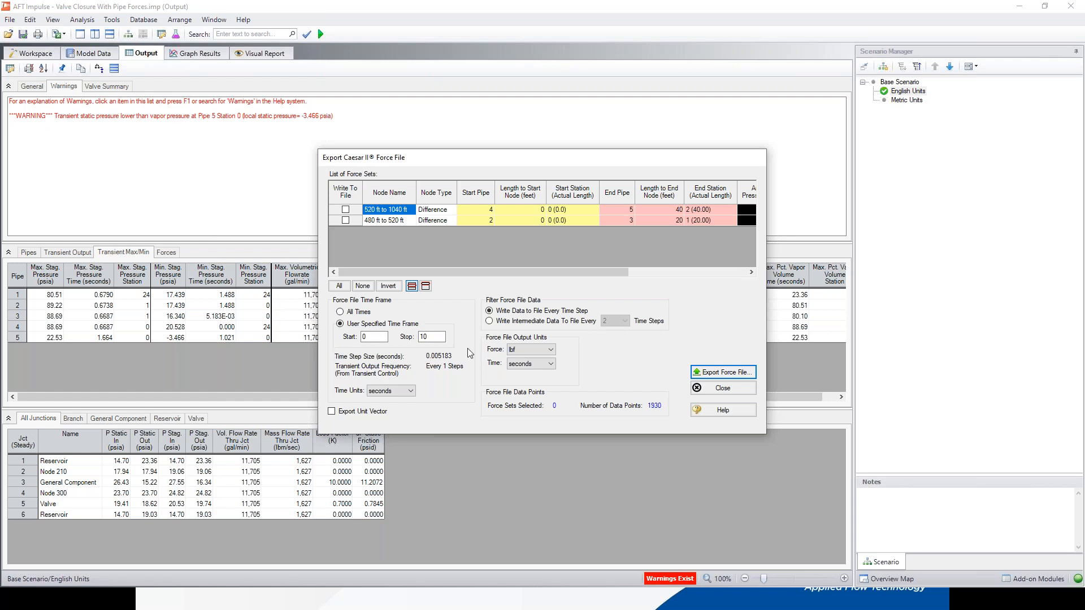
{"action": "double_click", "coordinate": [432, 337]}
{"action": "type", "text": "5"}
{"action": "key", "text": "Escape"}
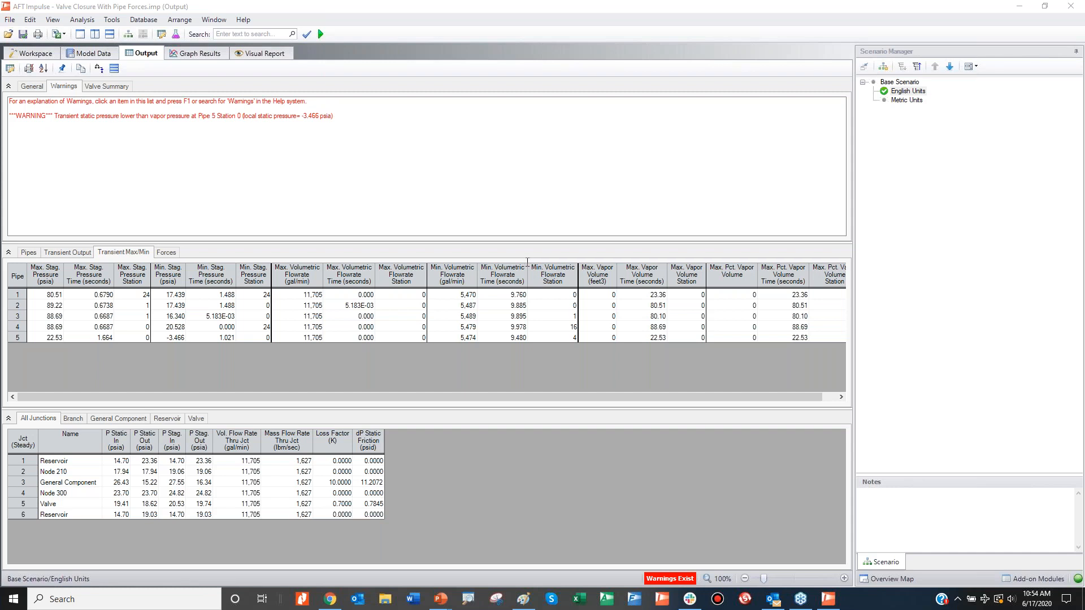
{"action": "left_click", "coordinate": [281, 209]}
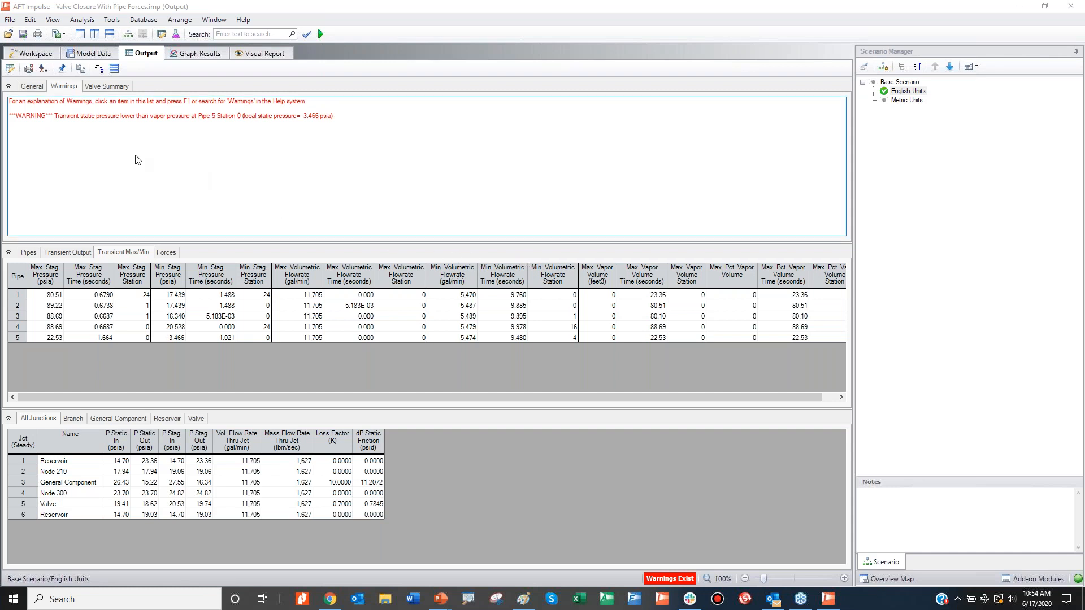